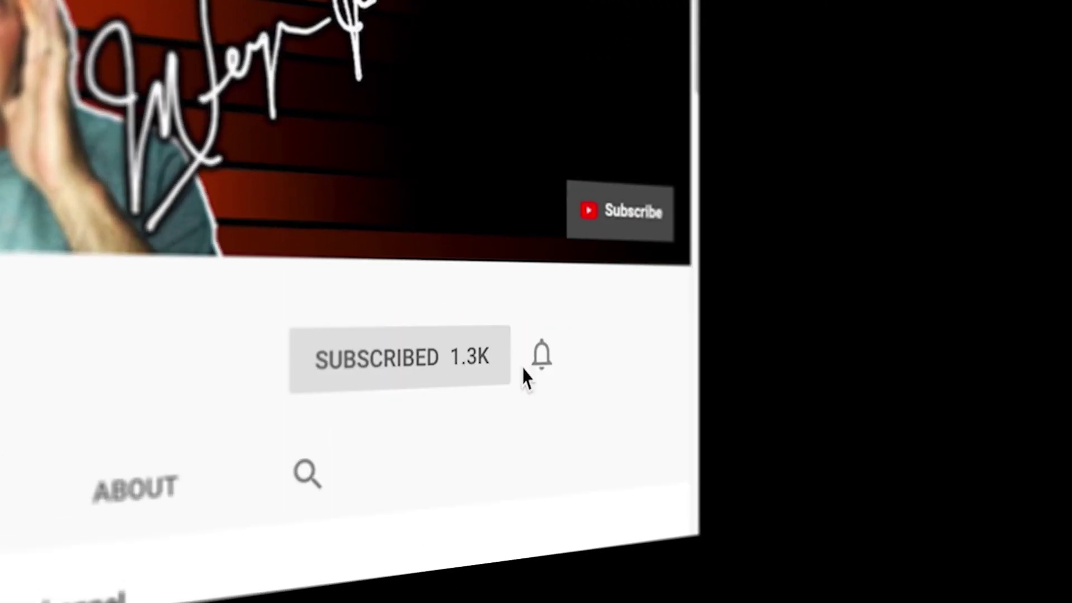
Turn on channel notifications with the bell next to Subscribed.
click(544, 360)
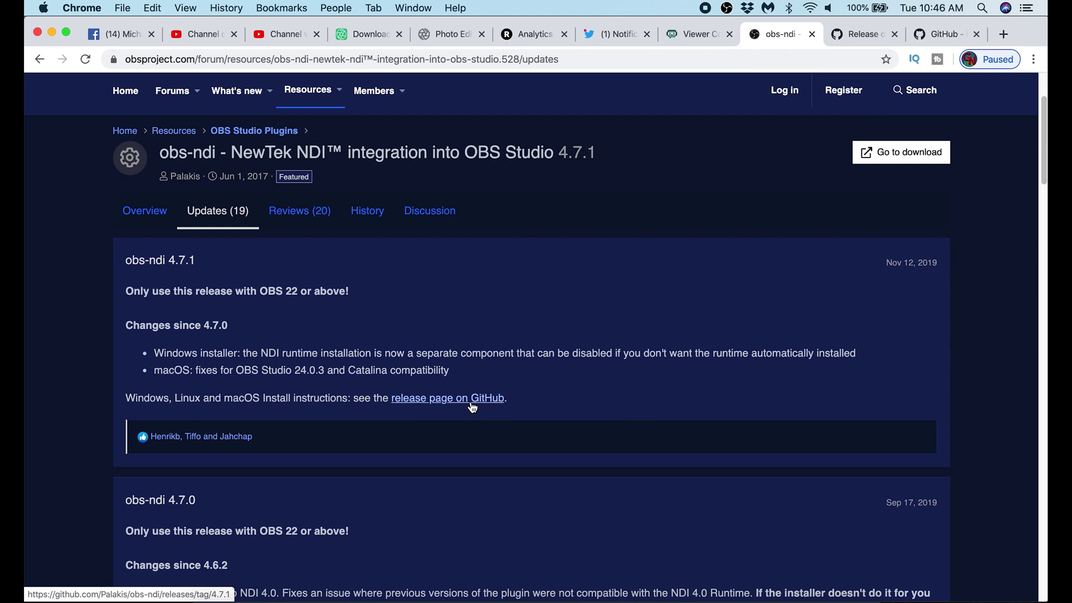
On the obs-ndi 4.7.1 GitHub release, download the macOS NDI runtime libNDI_for_Mac.pkg.
click(856, 39)
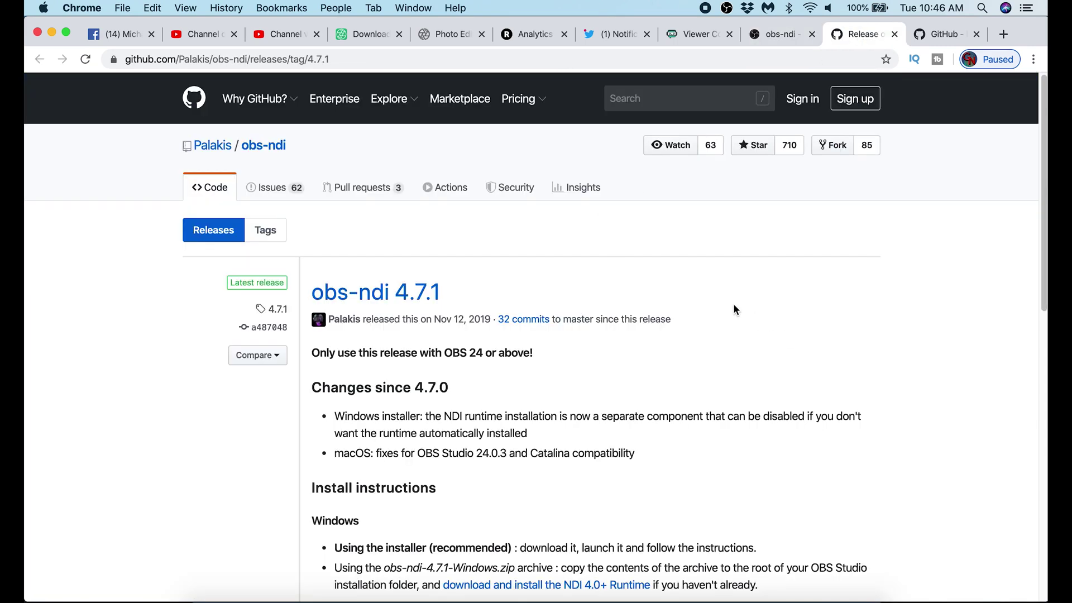
scroll(705, 416, down, 5)
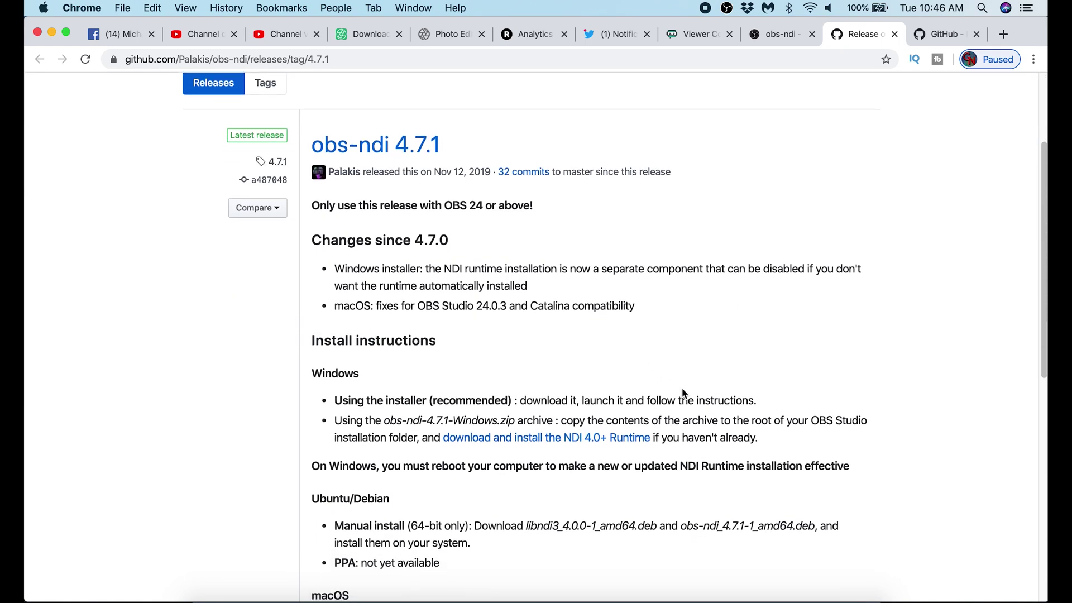
scroll(684, 391, down, 3)
scroll(685, 384, down, 3)
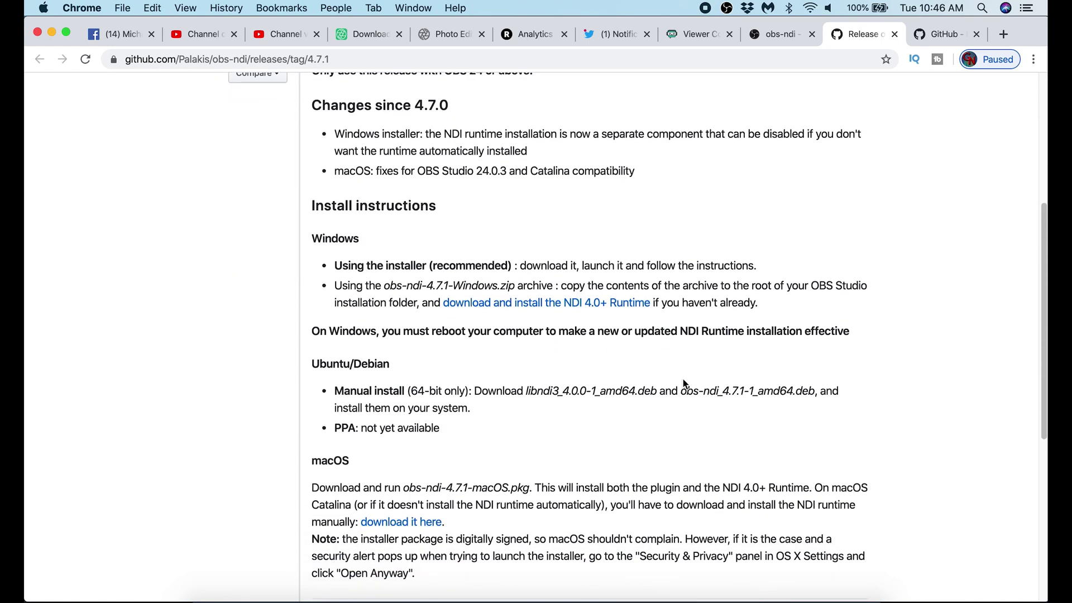
scroll(681, 381, down, 5)
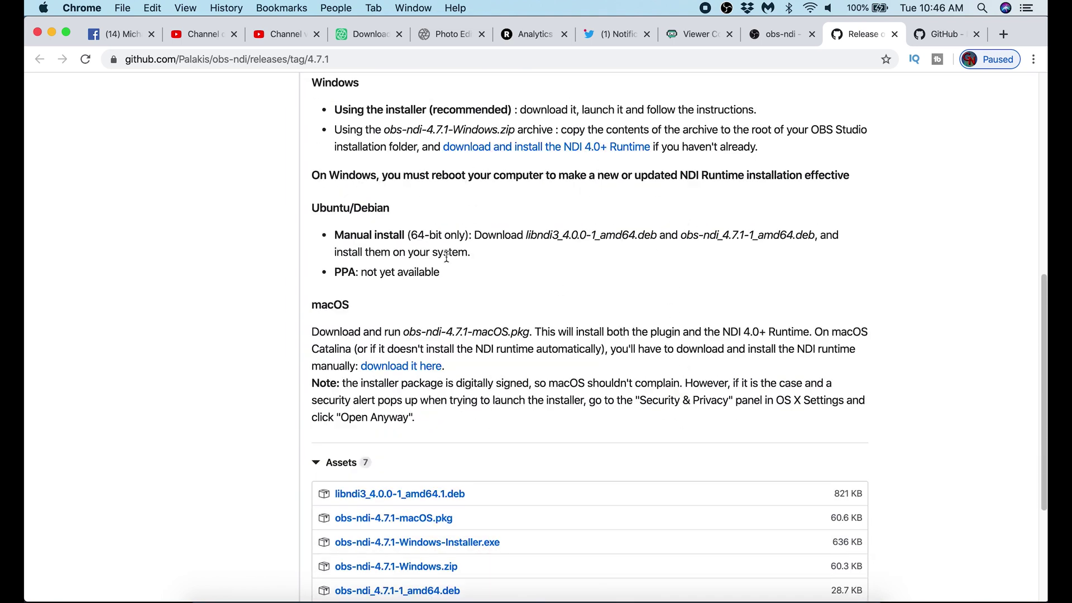
click(405, 367)
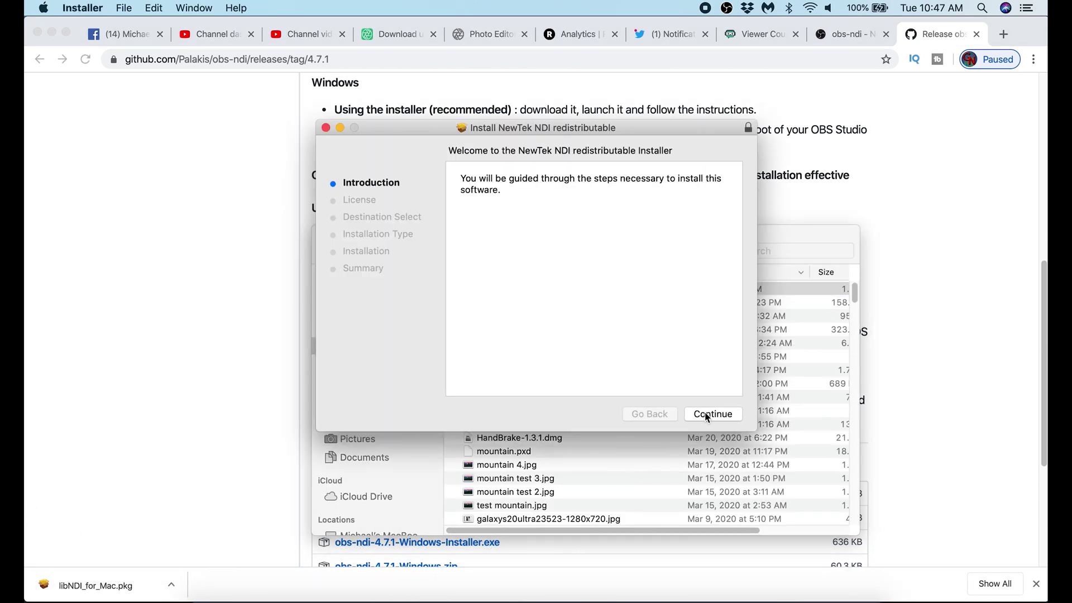
Install the NewTek NDI runtime from libNDI_for_Mac.pkg, authorizing with the account password.
click(707, 414)
click(706, 413)
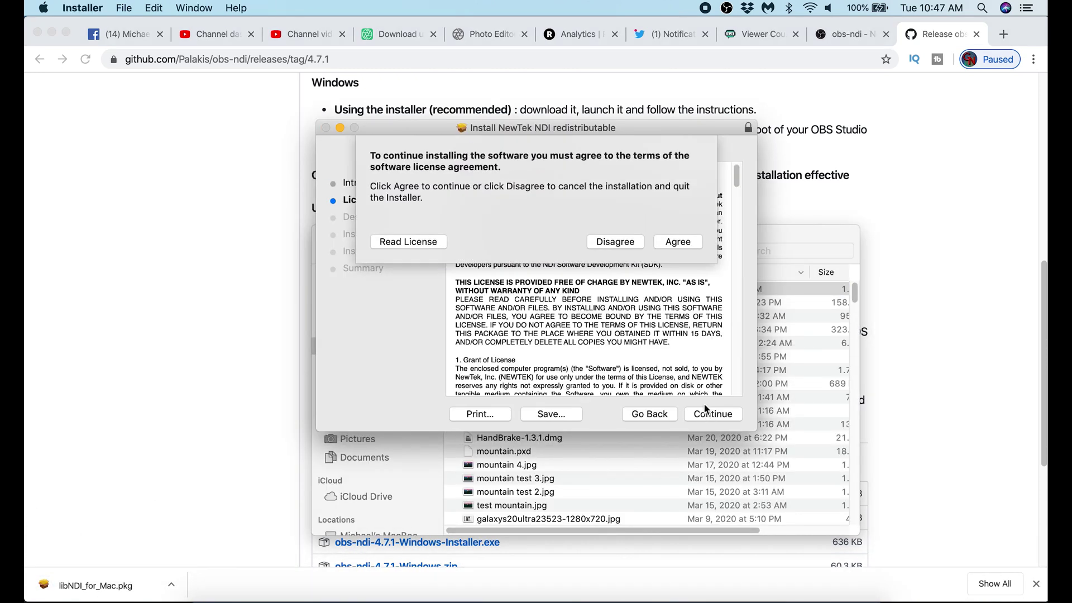
click(608, 242)
click(717, 414)
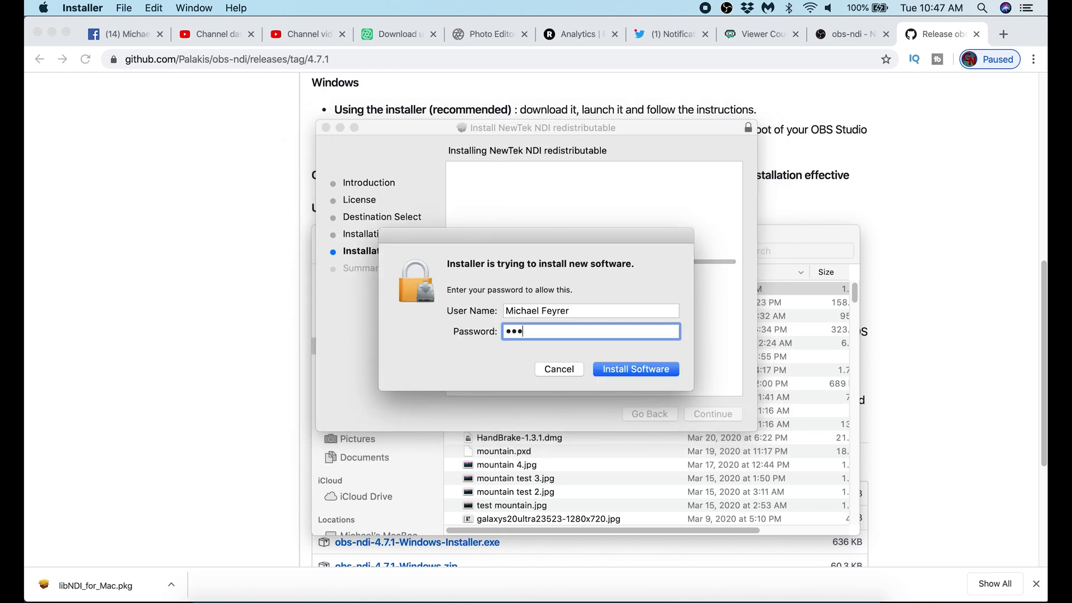
click(642, 374)
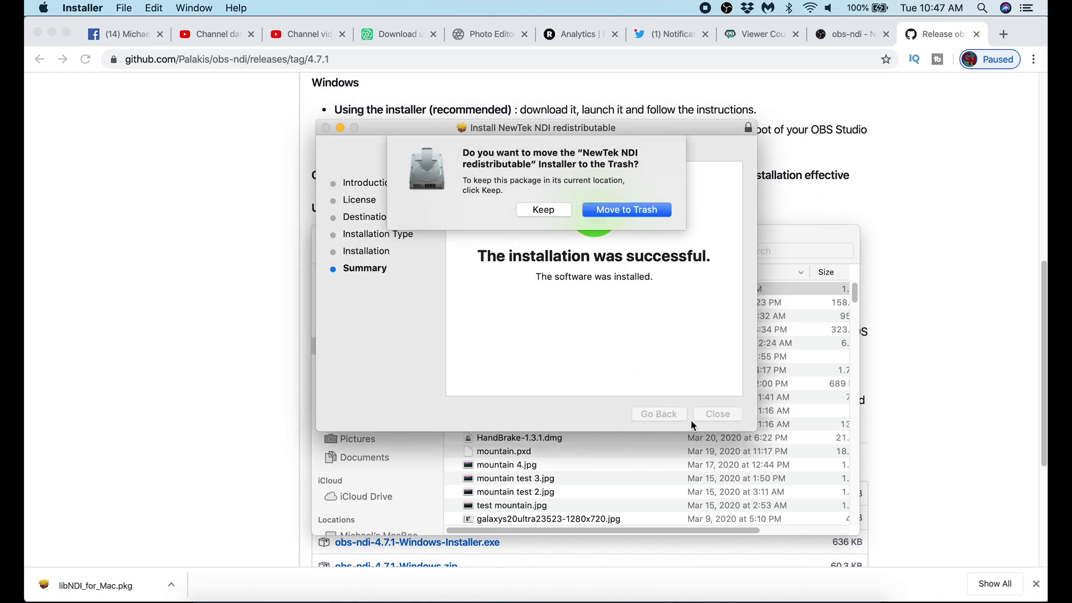
click(636, 213)
click(641, 211)
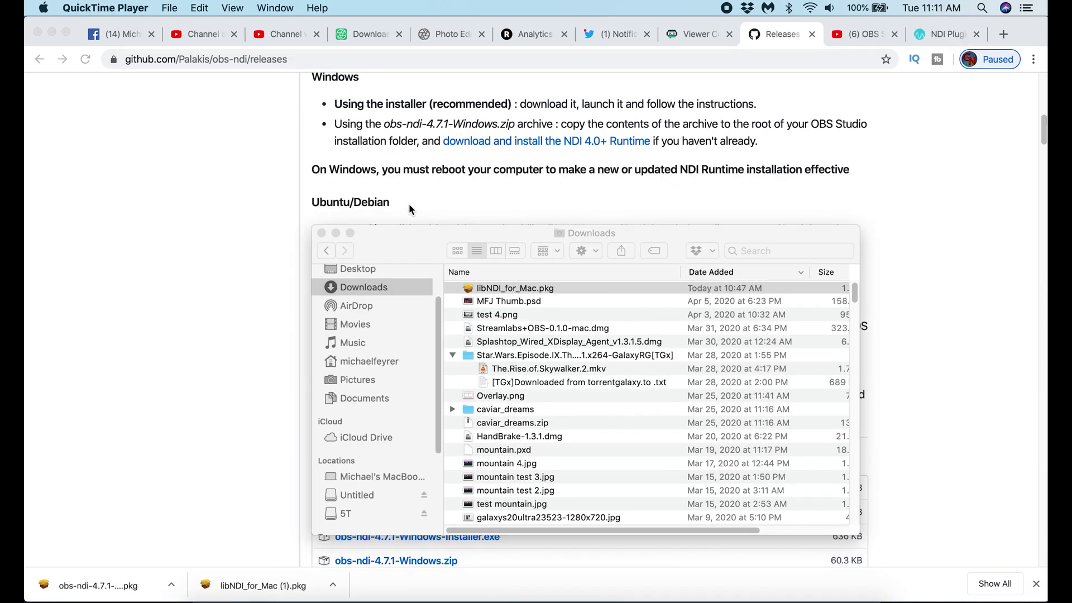
Open obs-ndi-4.7.1-macOS.pkg from Downloads despite the macOS security block.
scroll(390, 409, down, 4)
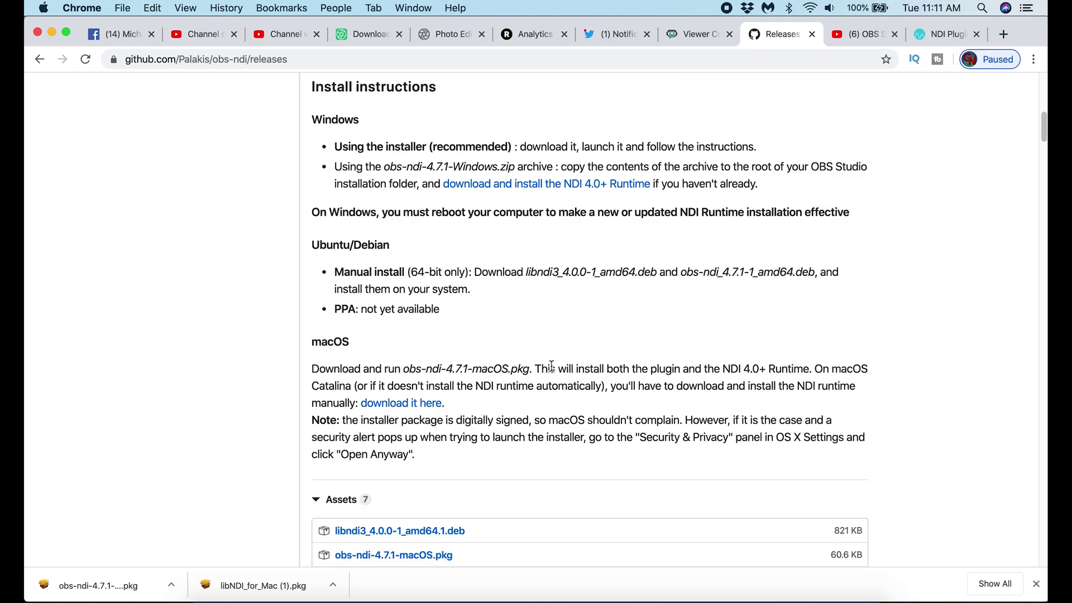
scroll(253, 386, down, 5)
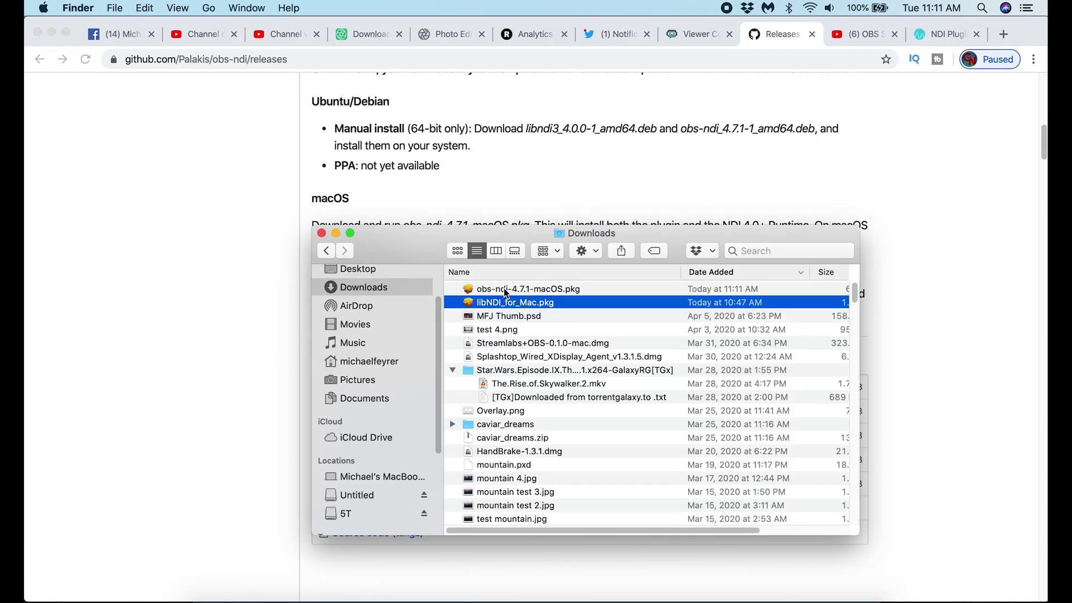
double_click(506, 291)
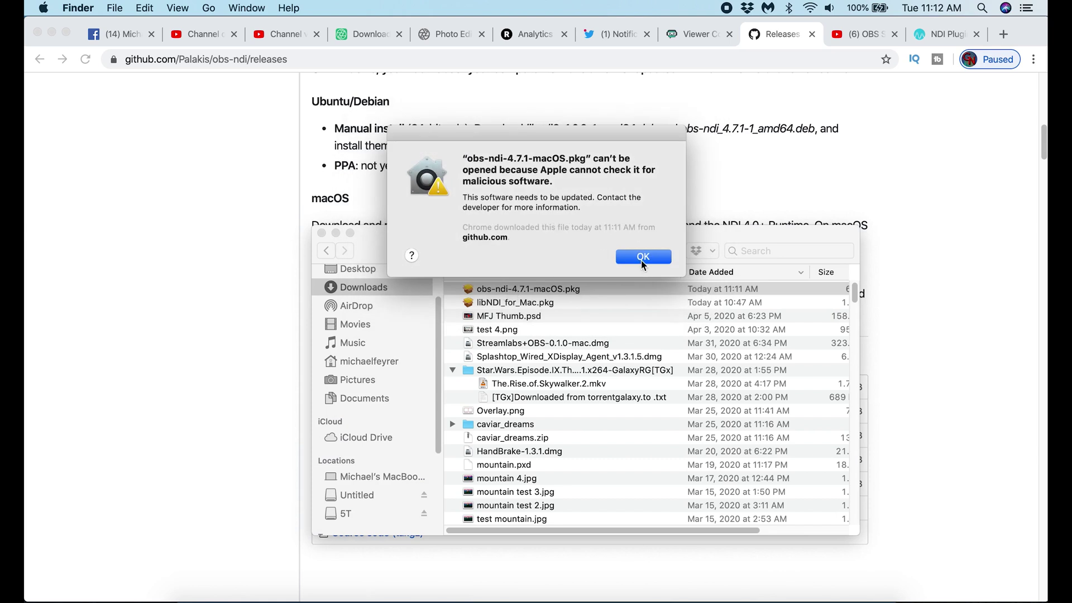
click(644, 257)
right_click(506, 291)
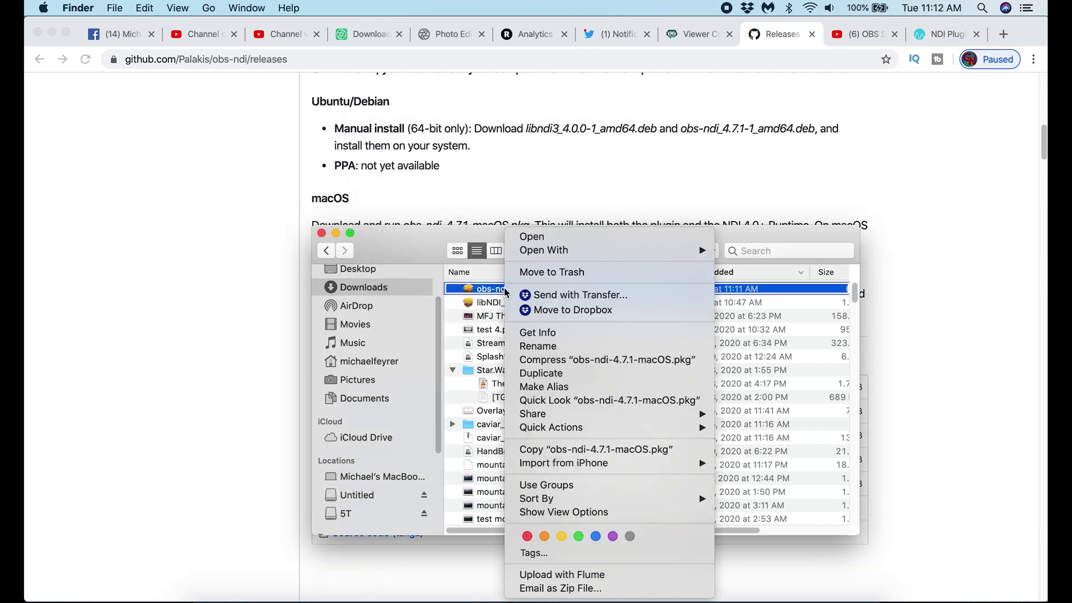
click(527, 238)
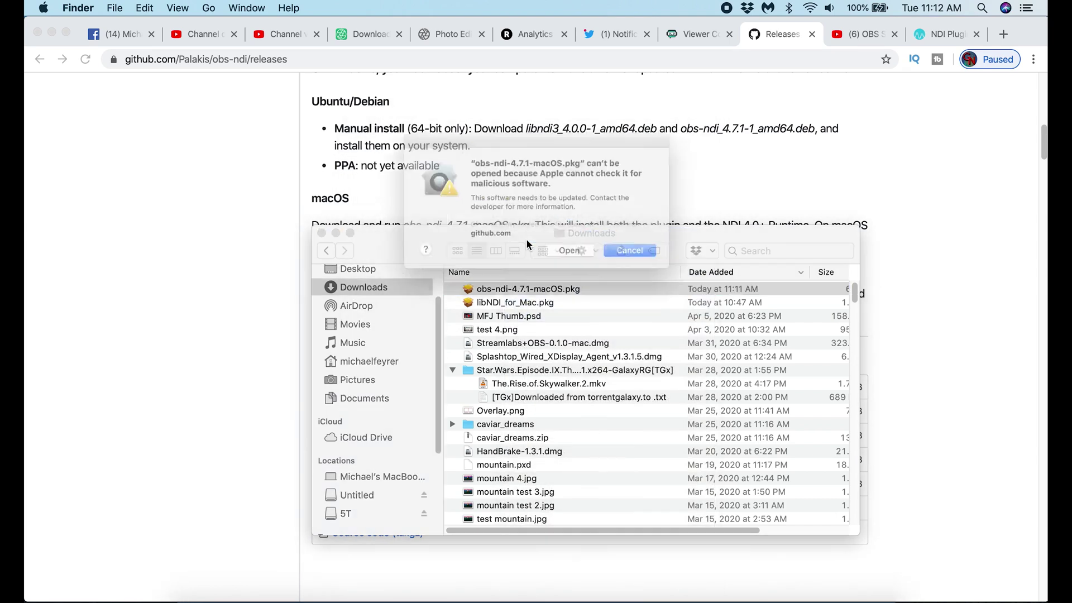
click(575, 256)
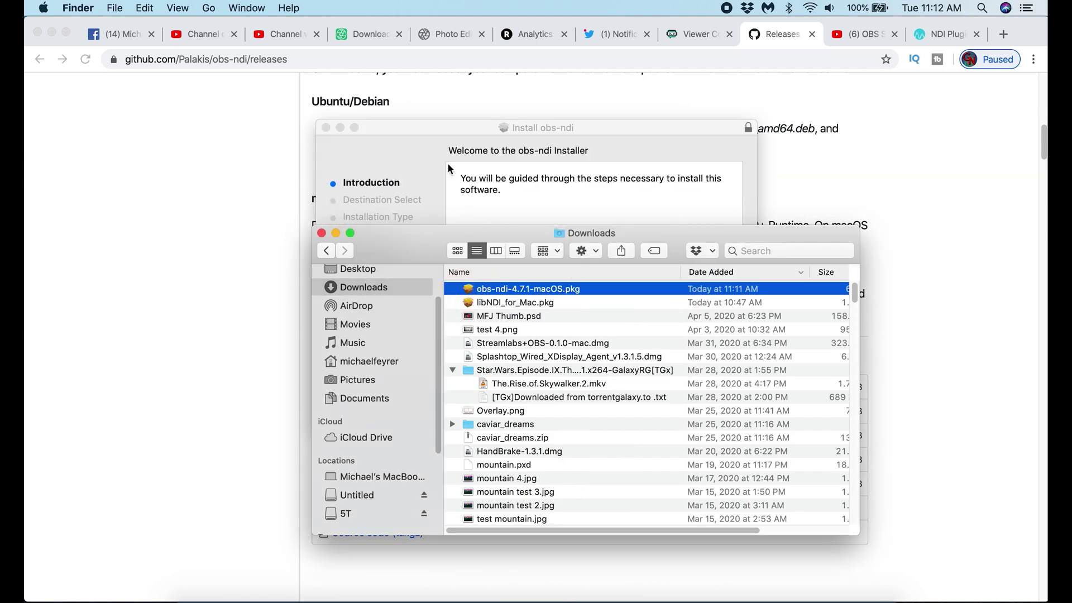
Run the obs-ndi installer through to a completed plugin installation.
click(710, 414)
click(703, 415)
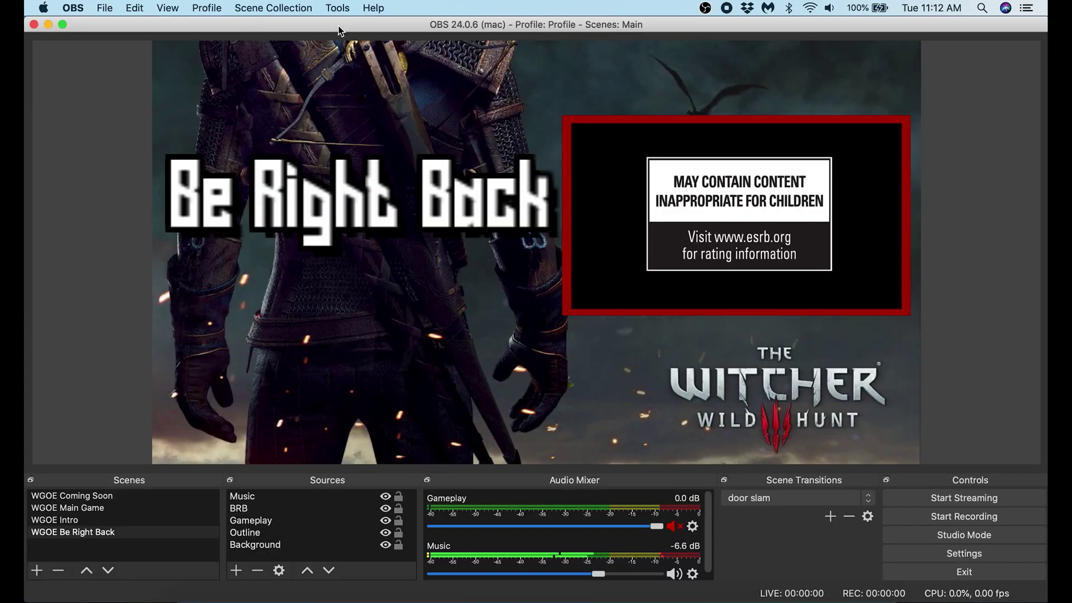
click(337, 8)
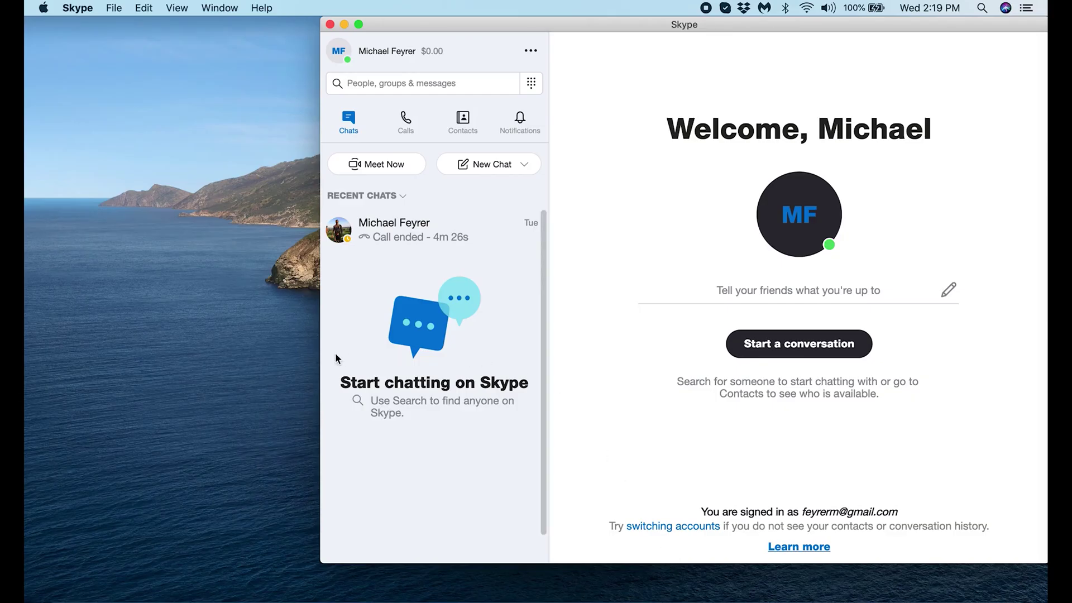
Switch to Skype's app menu to reach its preferences.
click(78, 8)
Confirm Allow NDI usage is on in Skype's Calling > Advanced settings, then close Settings.
click(98, 48)
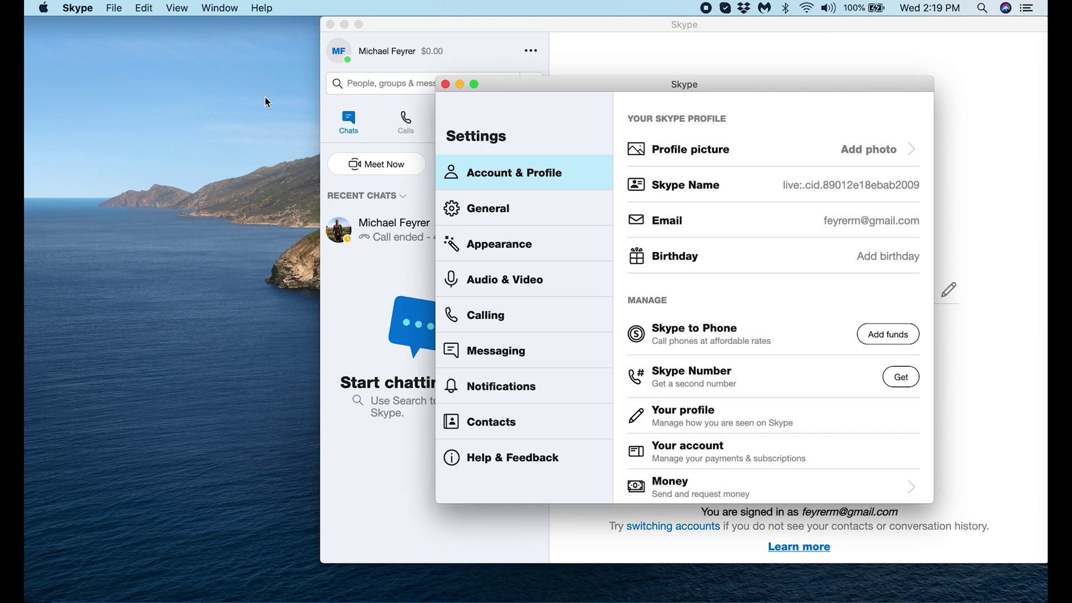
click(514, 322)
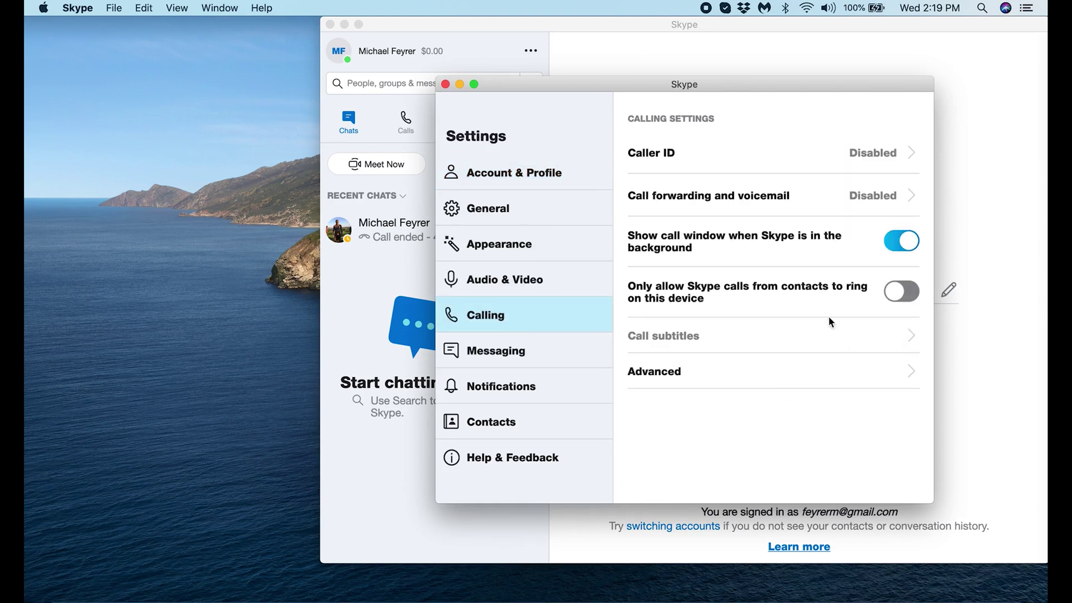
click(668, 375)
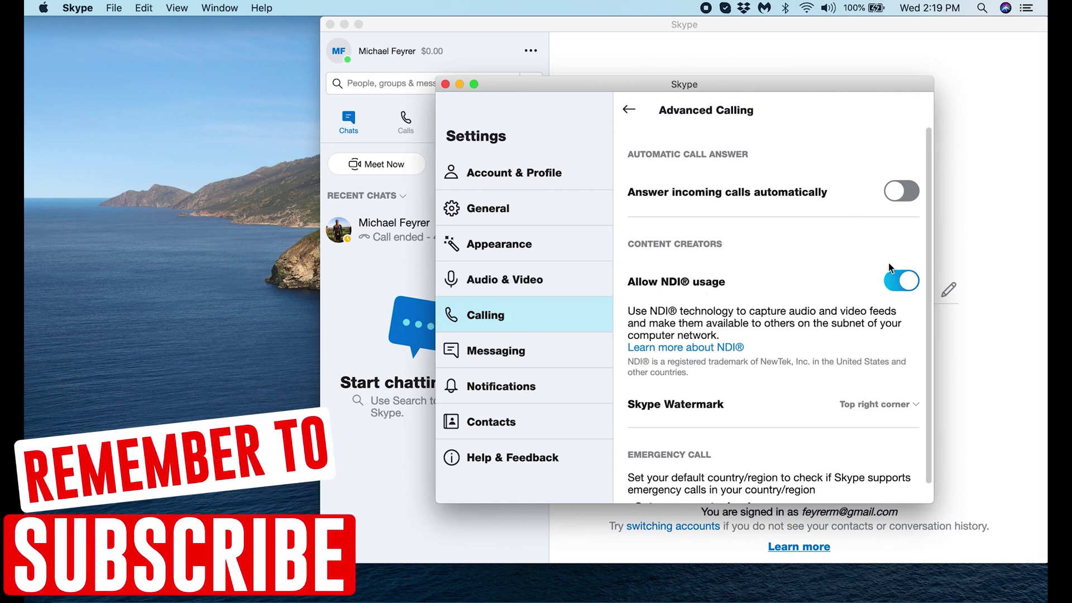
click(448, 84)
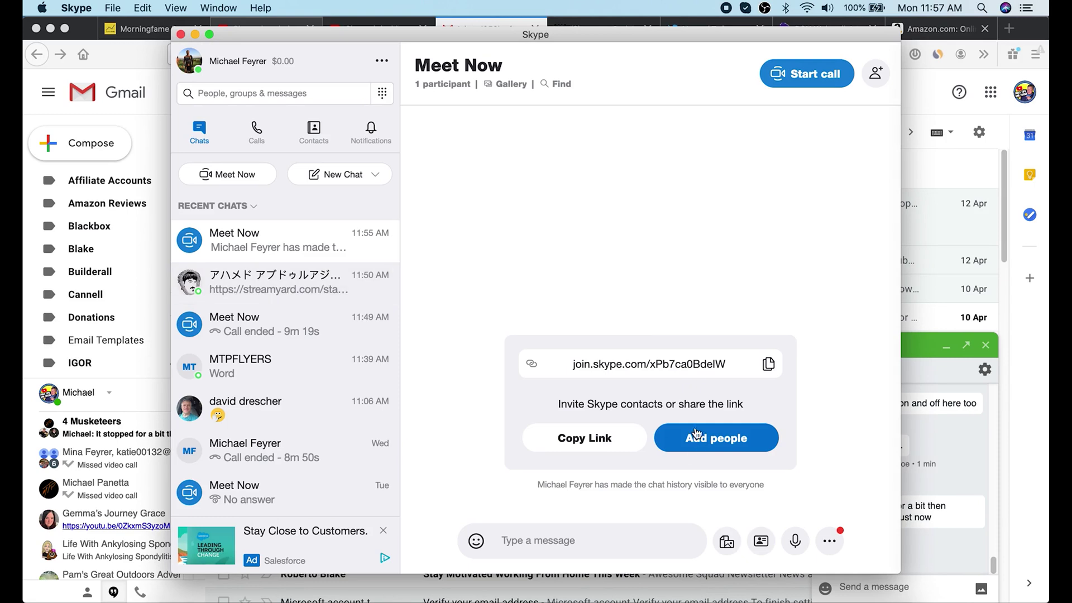
Paste and send the Meet Now join link in the chat.
click(924, 586)
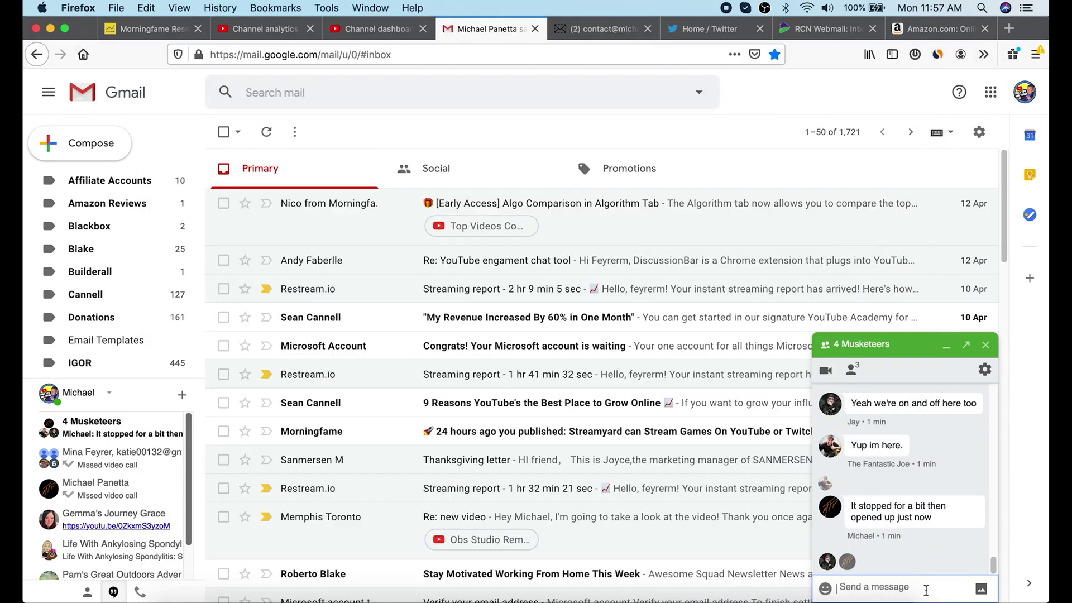
text(https://join.skype.com/Pb7ca0BdeIW)
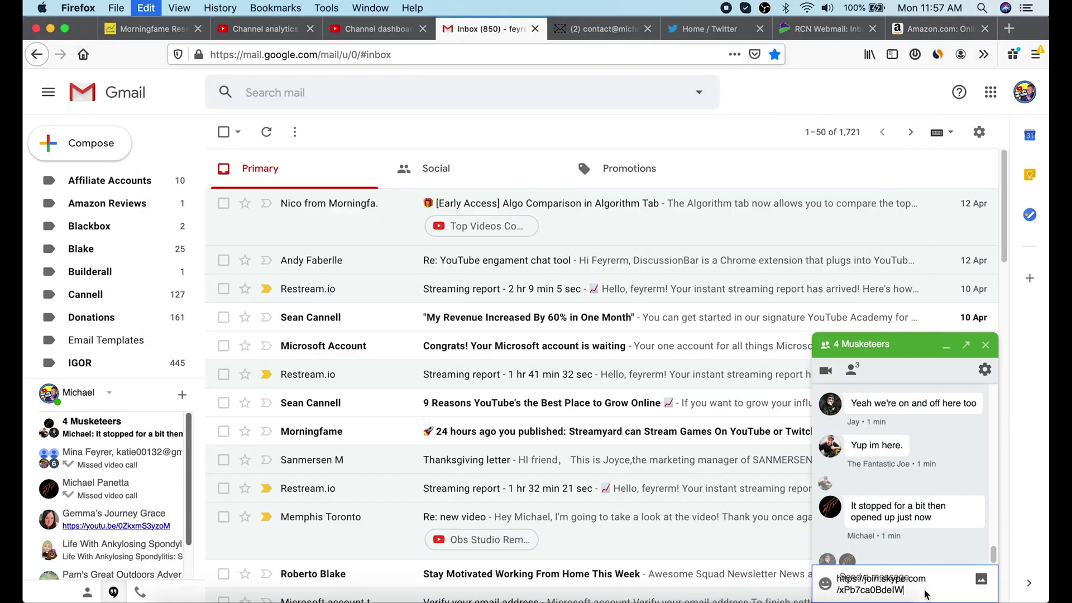
key(Return)
key(super+Tab)
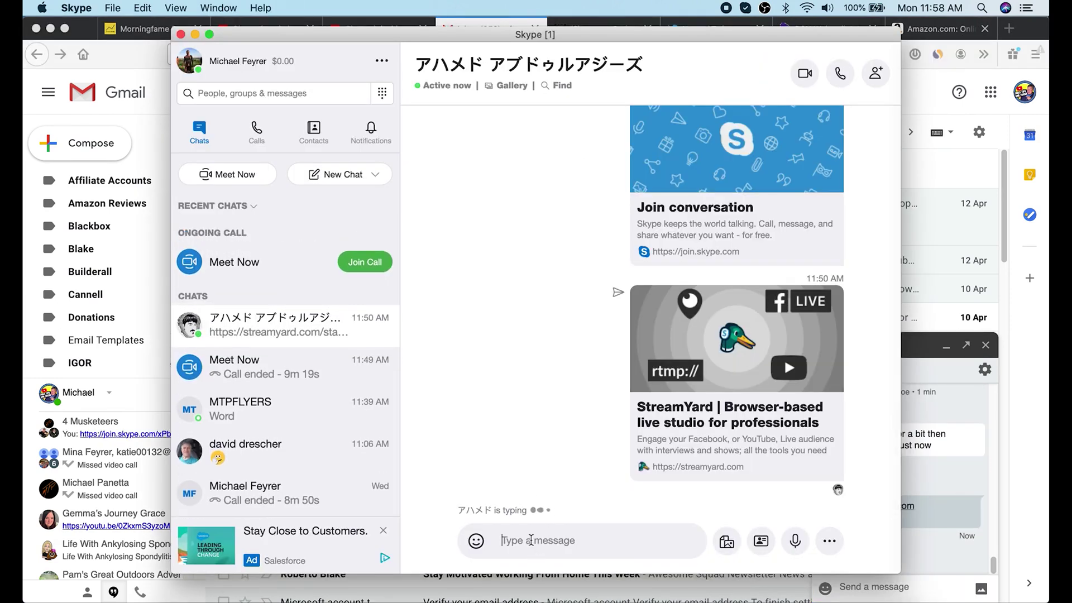
text(https://join.skype.com/xPb7ca0BdeIW)
key(Return)
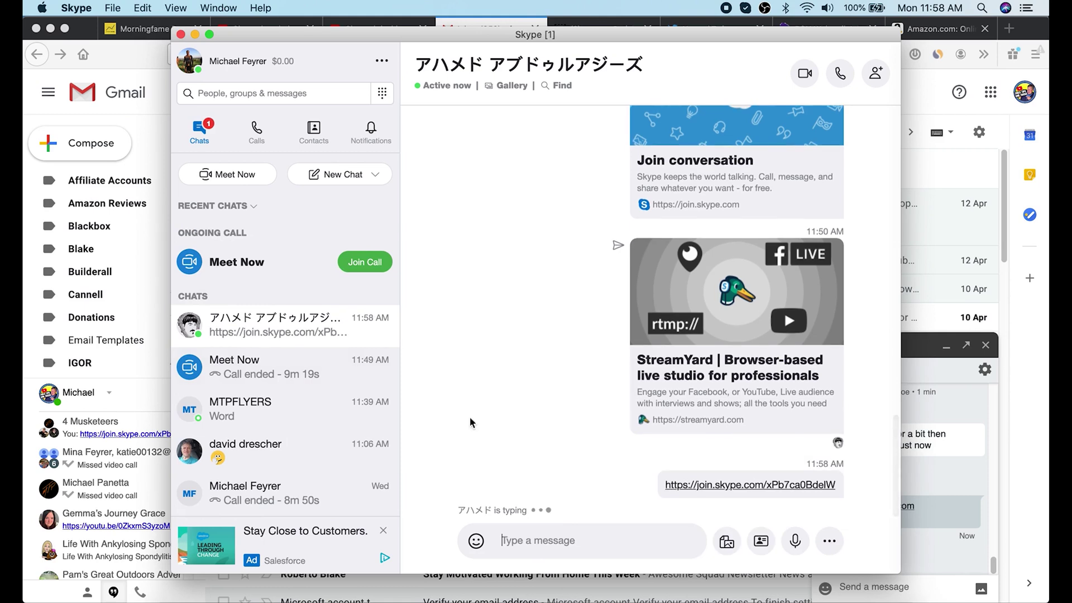
Open the Meet Now conversation and join the call.
click(282, 264)
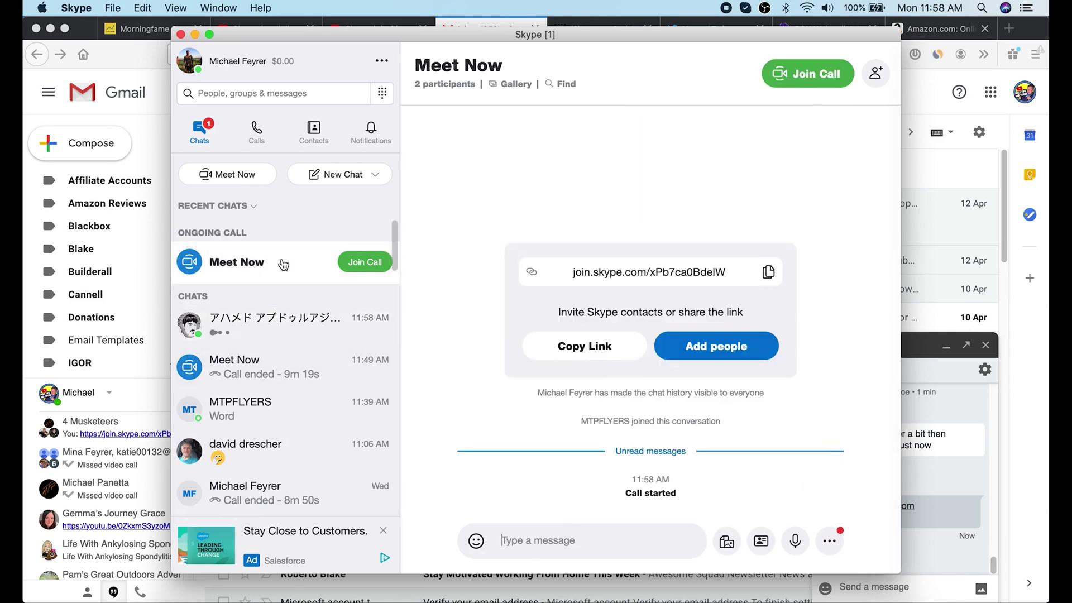
click(359, 263)
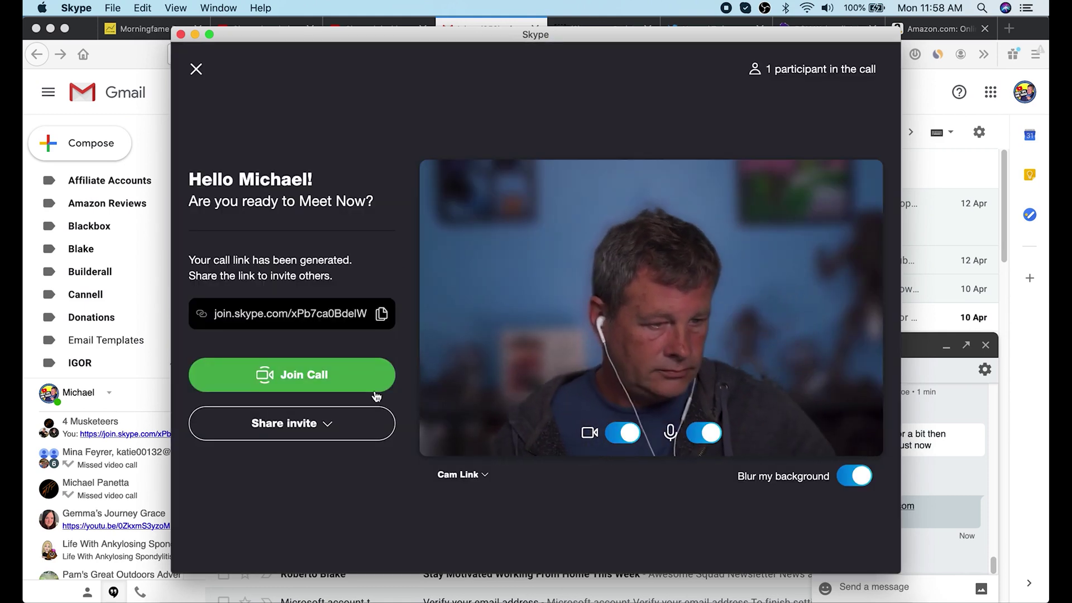
click(338, 377)
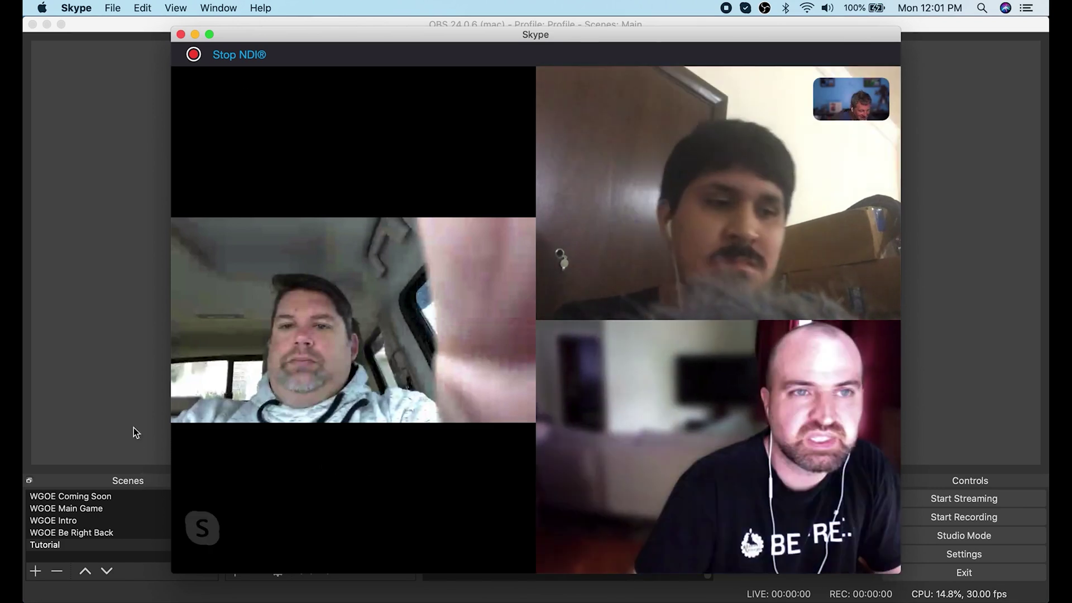
Bring OBS Studio forward once the guests have connected to the call.
click(154, 404)
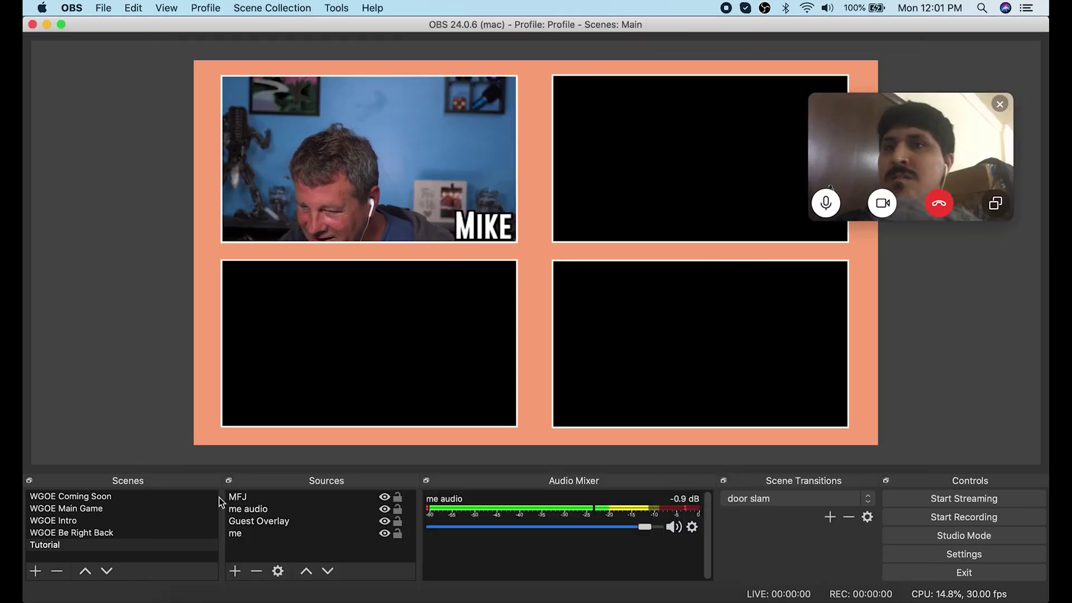
Add an NDI source named Joe using the live Skype guest feed.
click(238, 573)
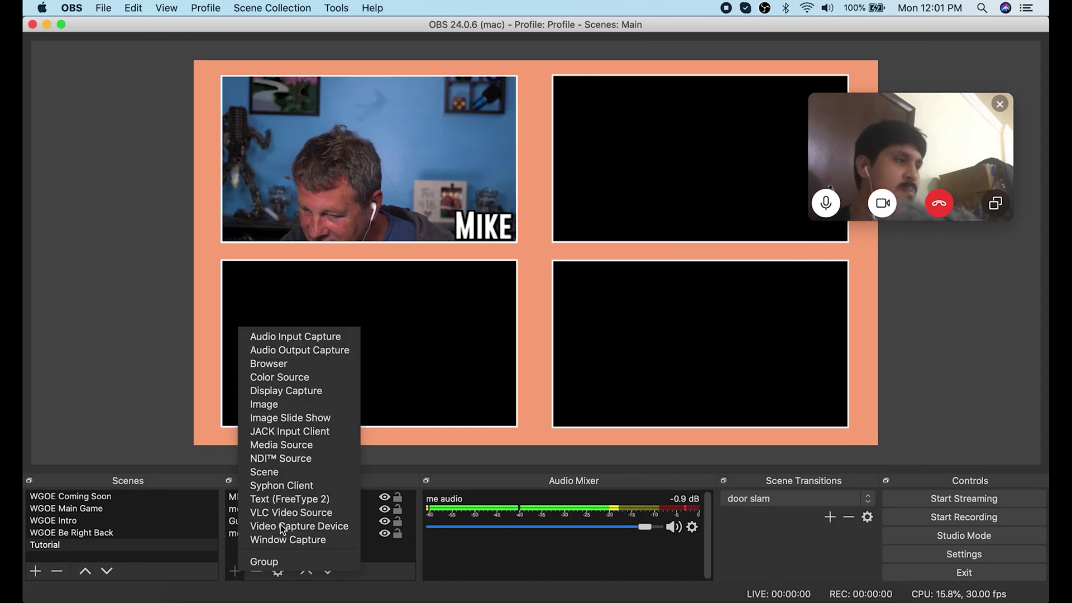
click(307, 459)
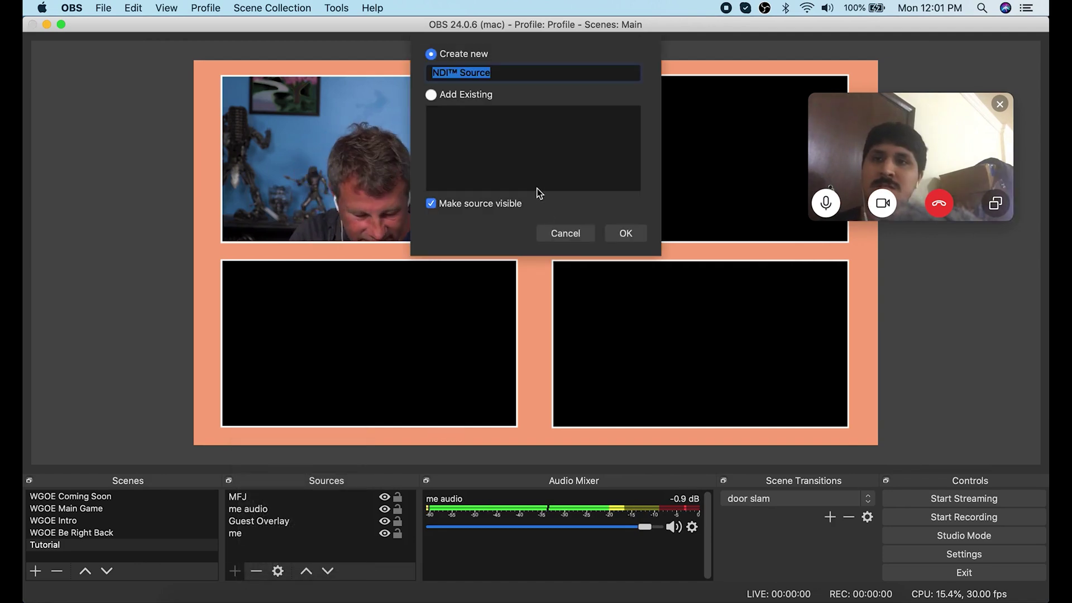
text(Joe)
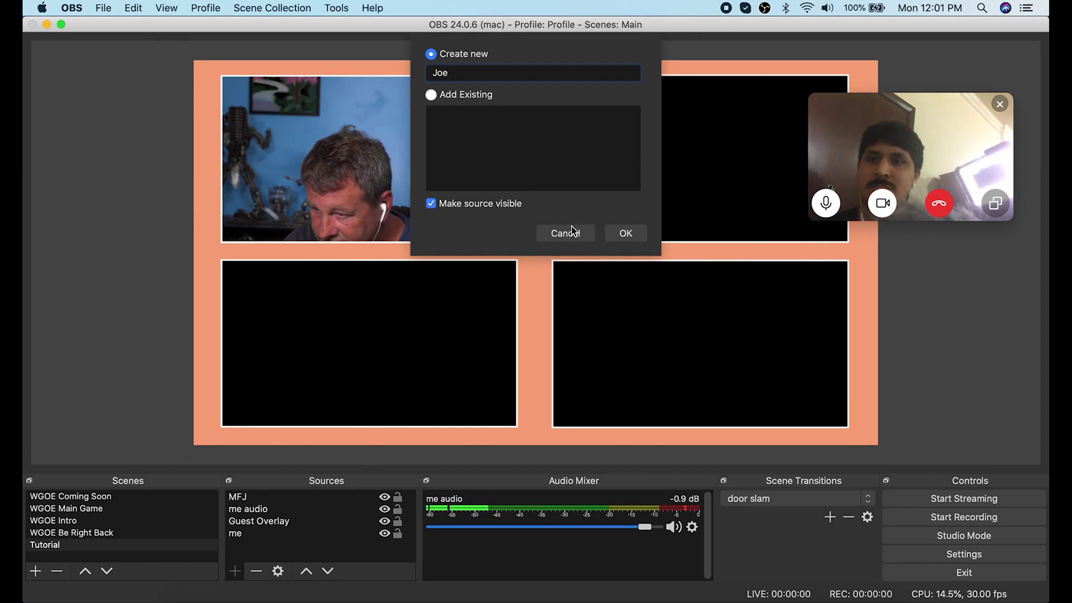
click(633, 234)
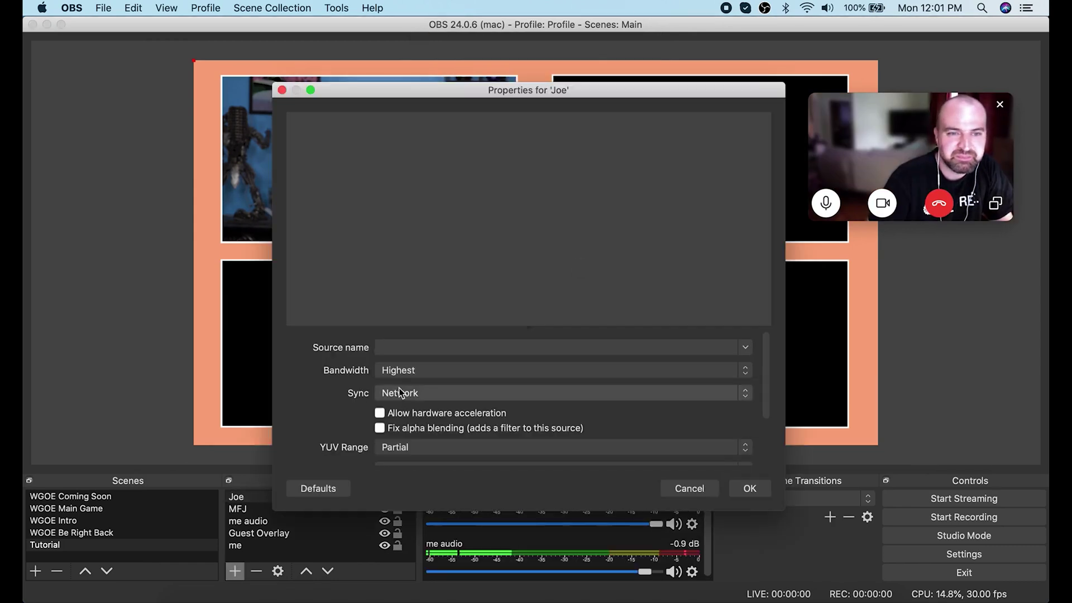
click(746, 347)
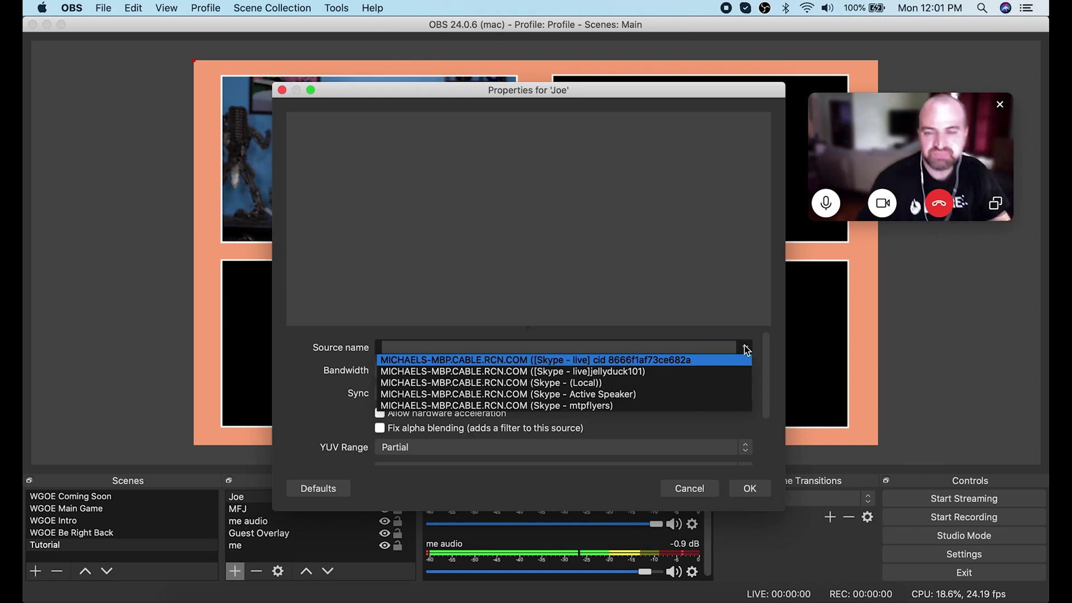
click(677, 362)
click(749, 488)
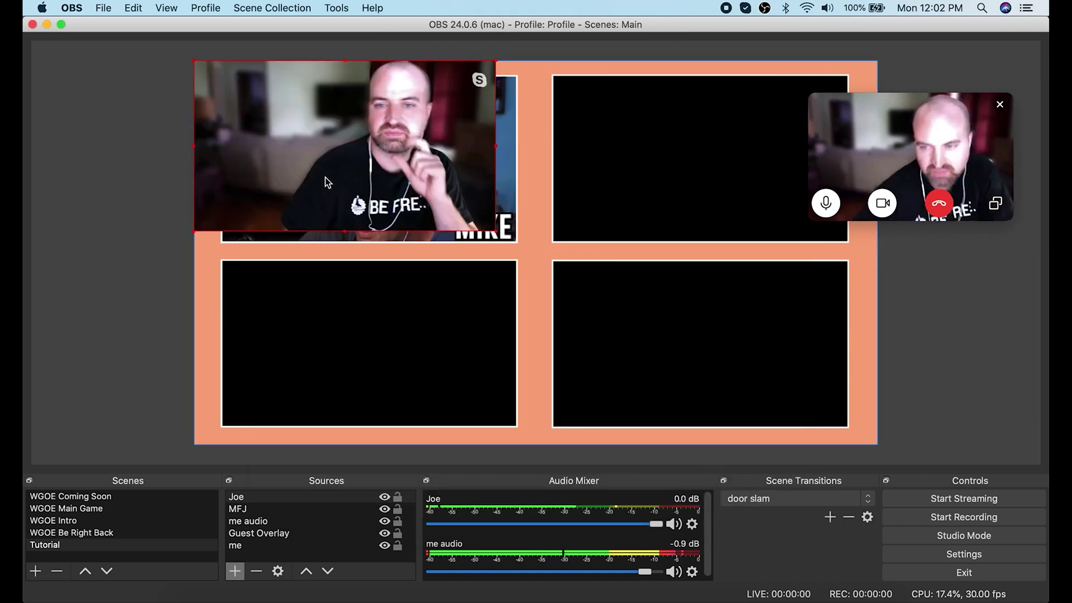
Fit the Joe video into the top-right box and move it to the bottom of Sources.
drag(325, 177, 664, 192)
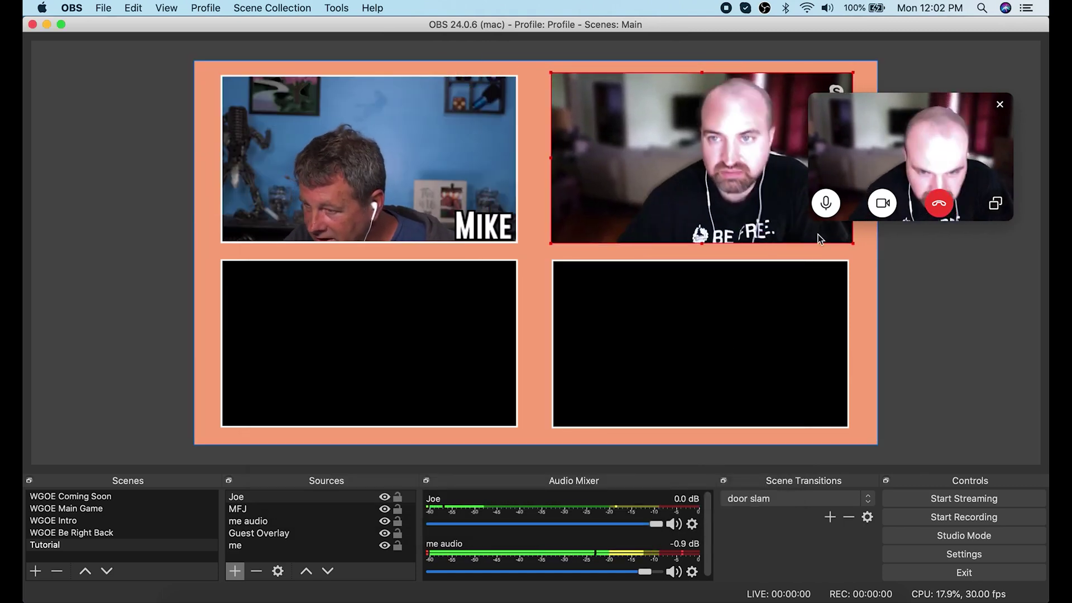
drag(853, 243, 863, 249)
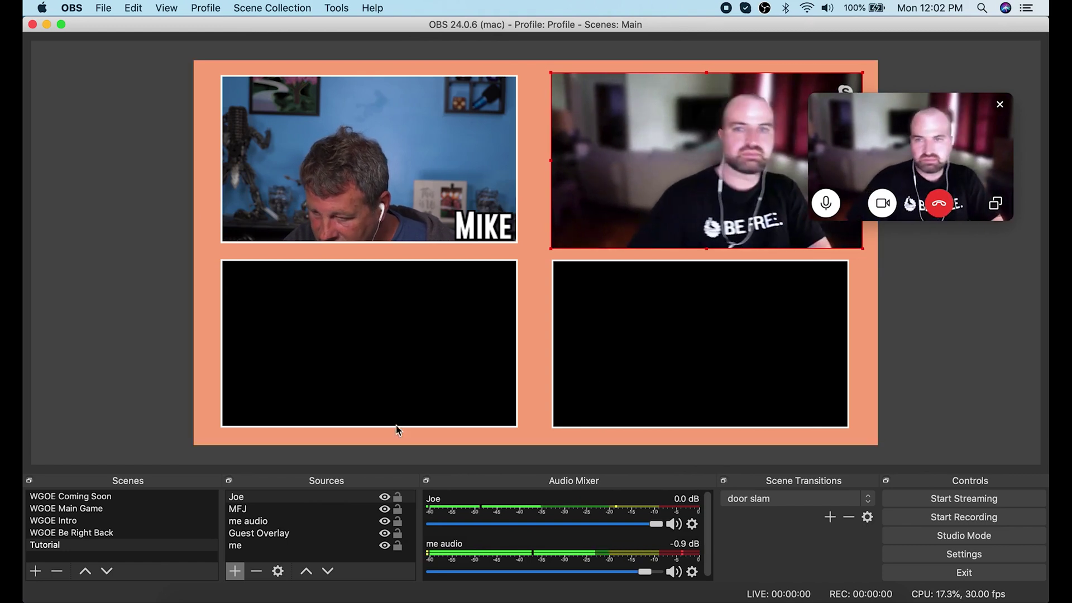
drag(263, 497, 263, 553)
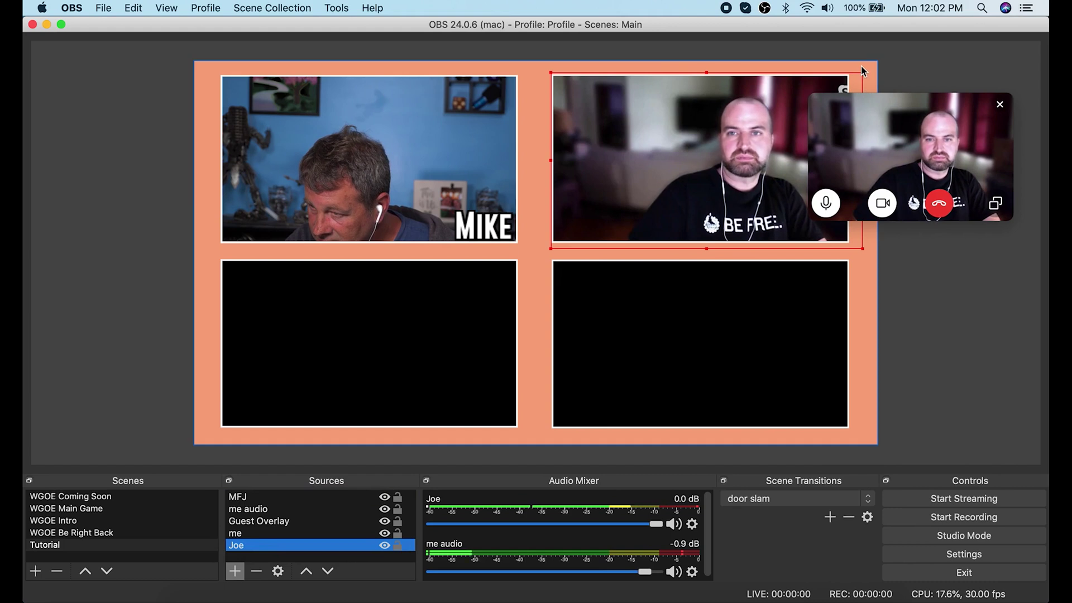
Add a text source named Text Joe.
click(235, 571)
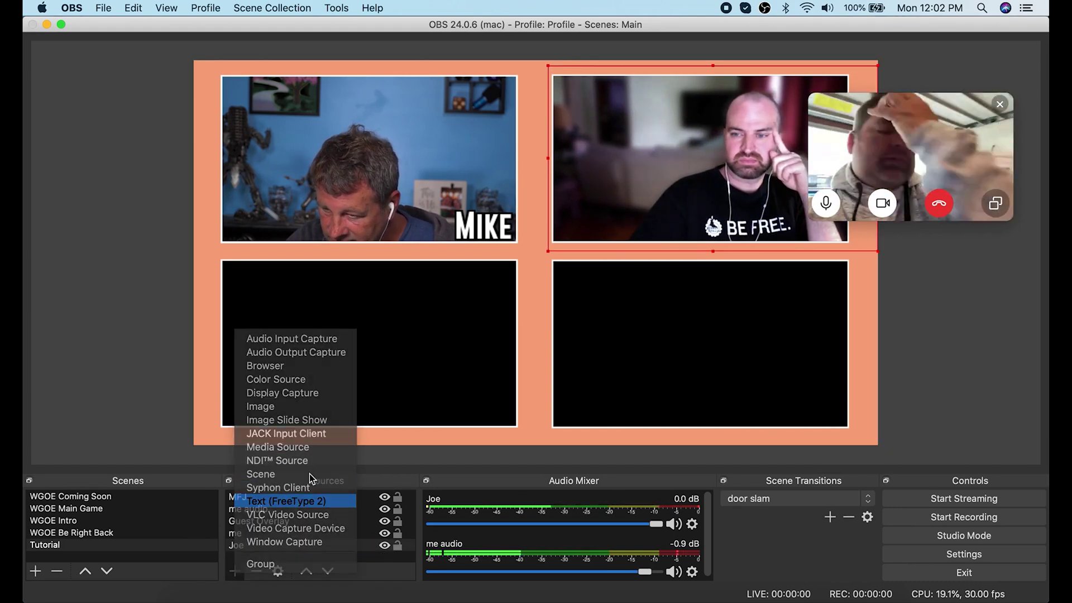
click(307, 501)
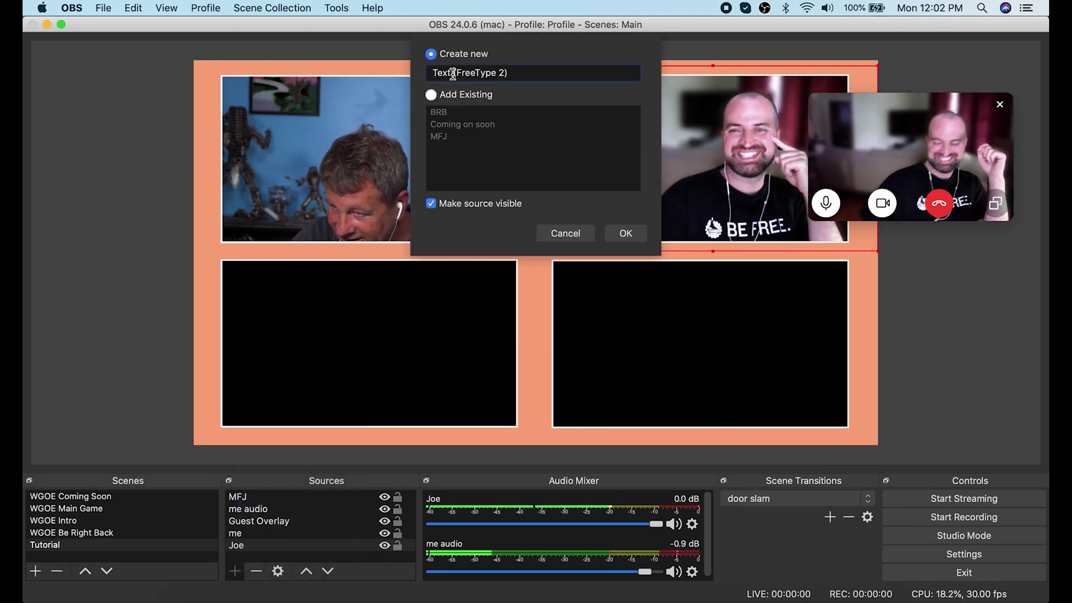
drag(454, 72, 637, 65)
text(Joe)
click(626, 233)
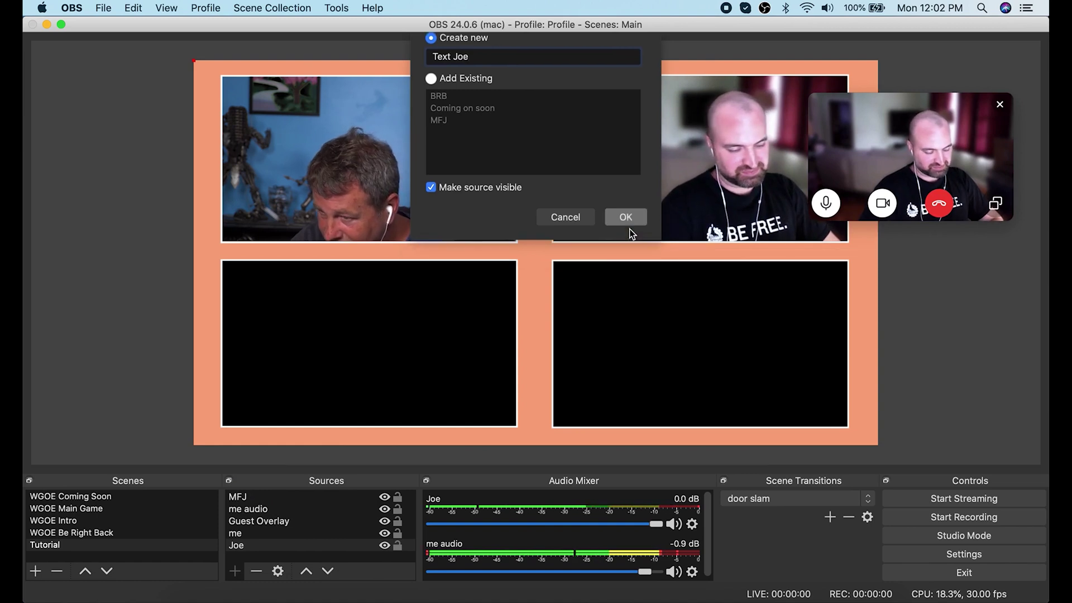
Set the label's font to Gobold Bold and its text to Joe.
click(670, 326)
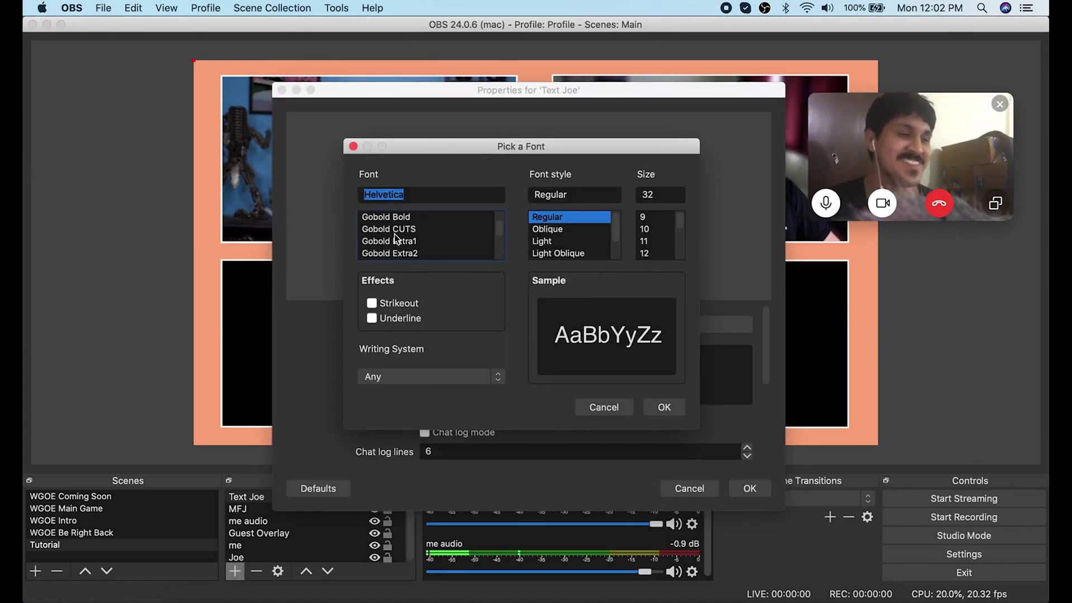
click(386, 217)
click(664, 407)
click(515, 378)
text(Joe)
click(748, 487)
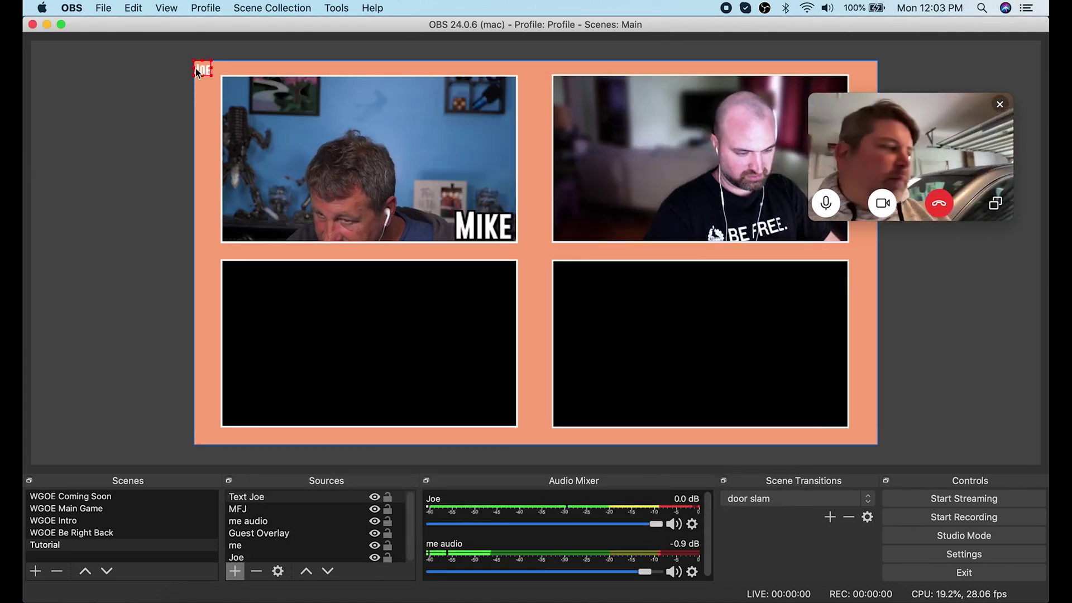
Enlarge the JOE label and place it at the lower left of the top-right box.
right_click(196, 71)
click(242, 469)
scroll(766, 361, down, 5)
key(Escape)
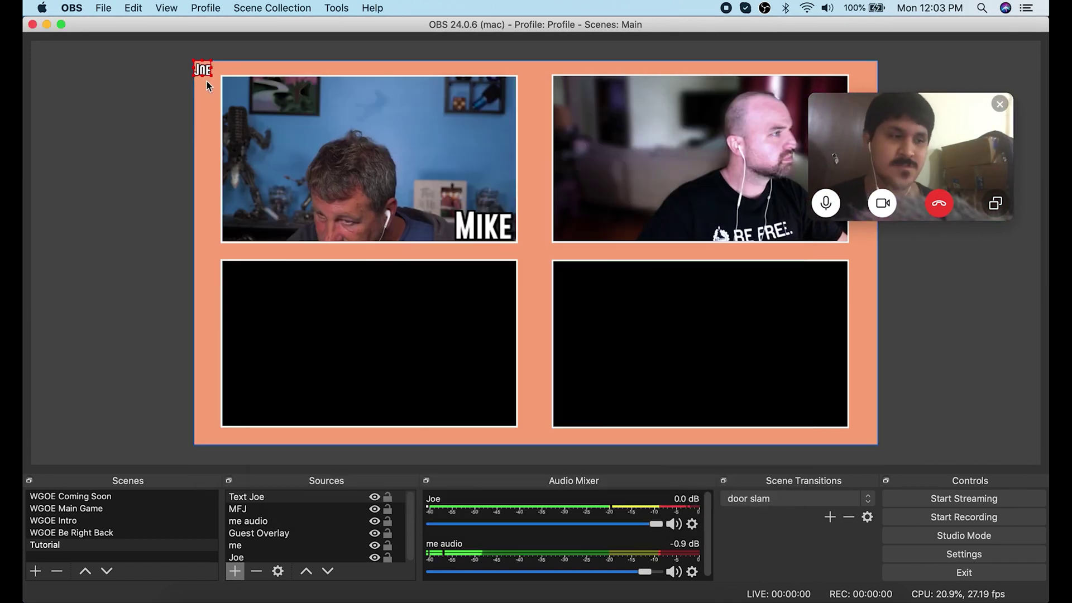
drag(207, 81, 614, 204)
Add an NDI source named Jelly with the third guest's Skype feed in the bottom-left box.
click(235, 572)
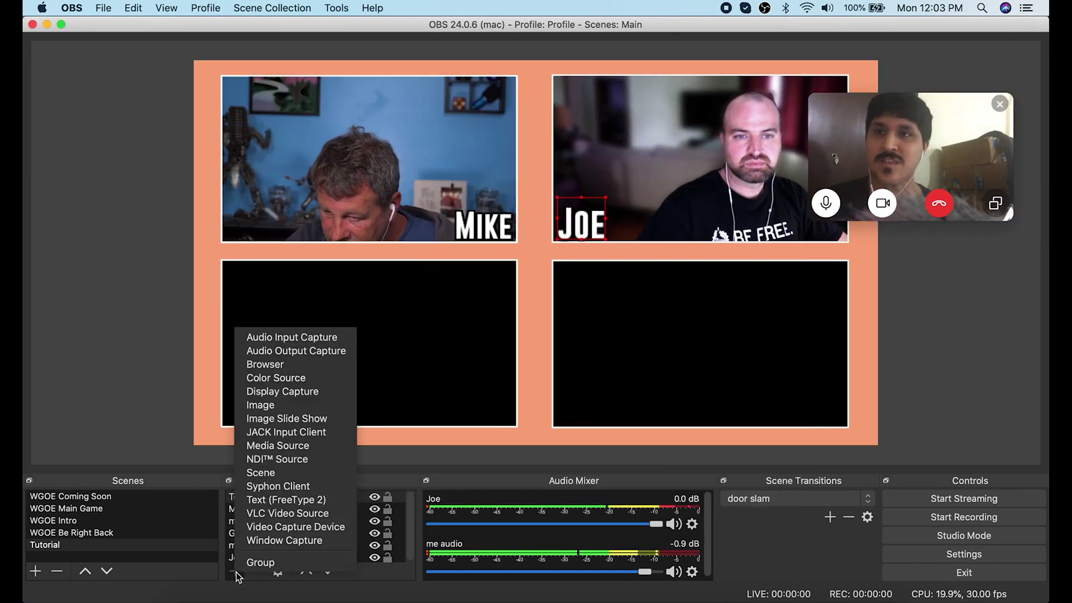
click(291, 459)
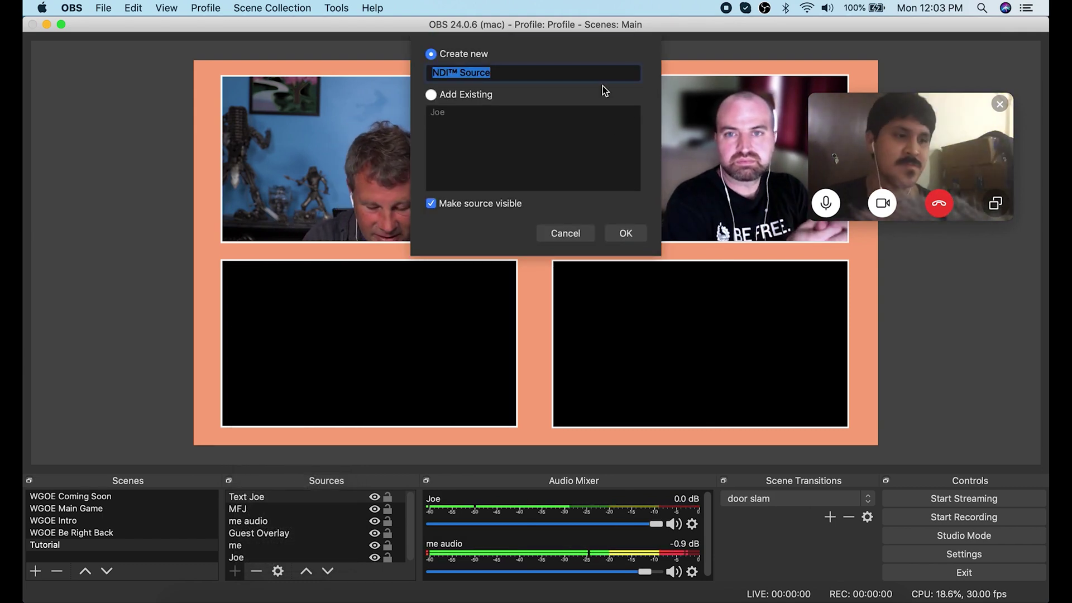
text(Jelly)
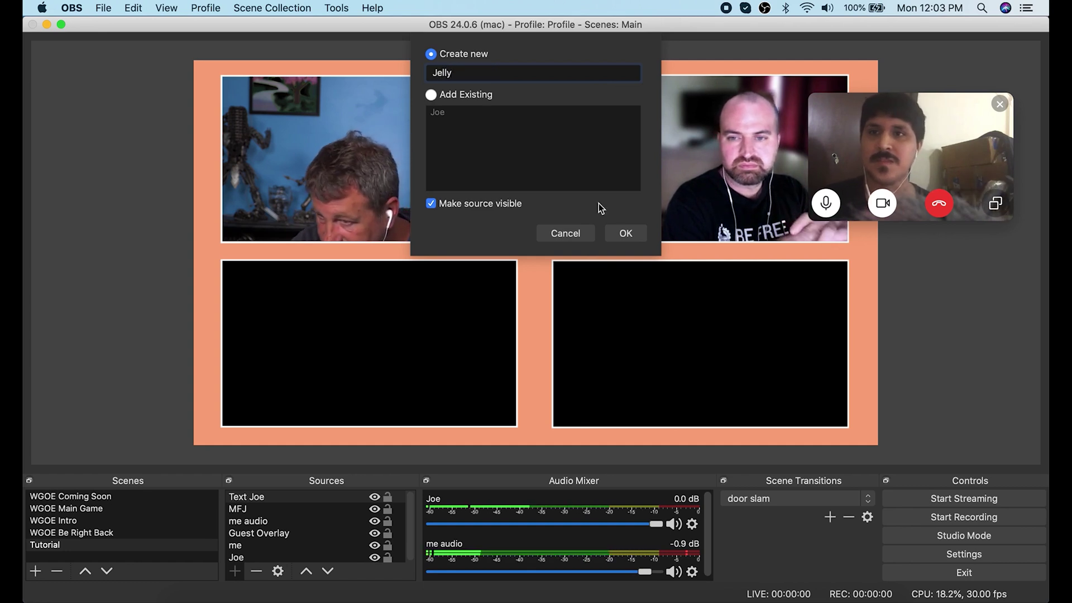
click(628, 235)
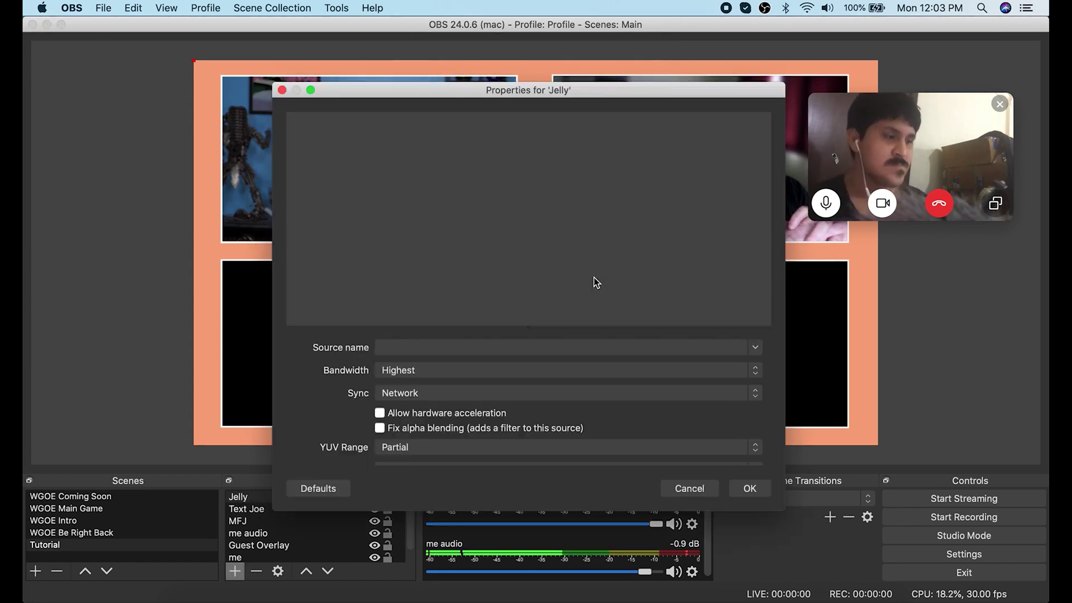
click(742, 348)
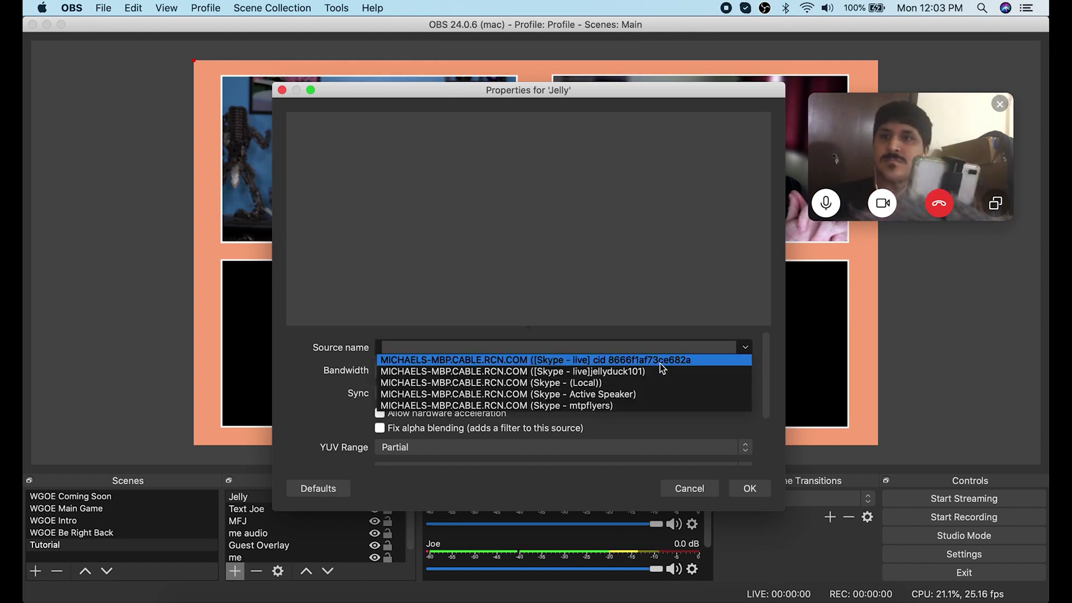
click(625, 372)
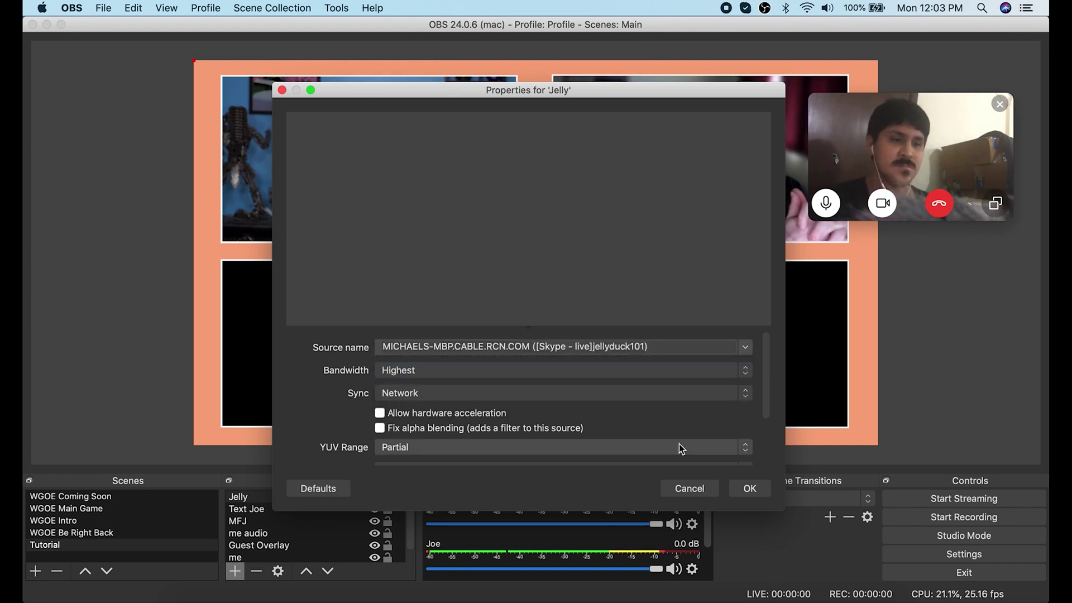
click(737, 483)
drag(488, 197, 540, 350)
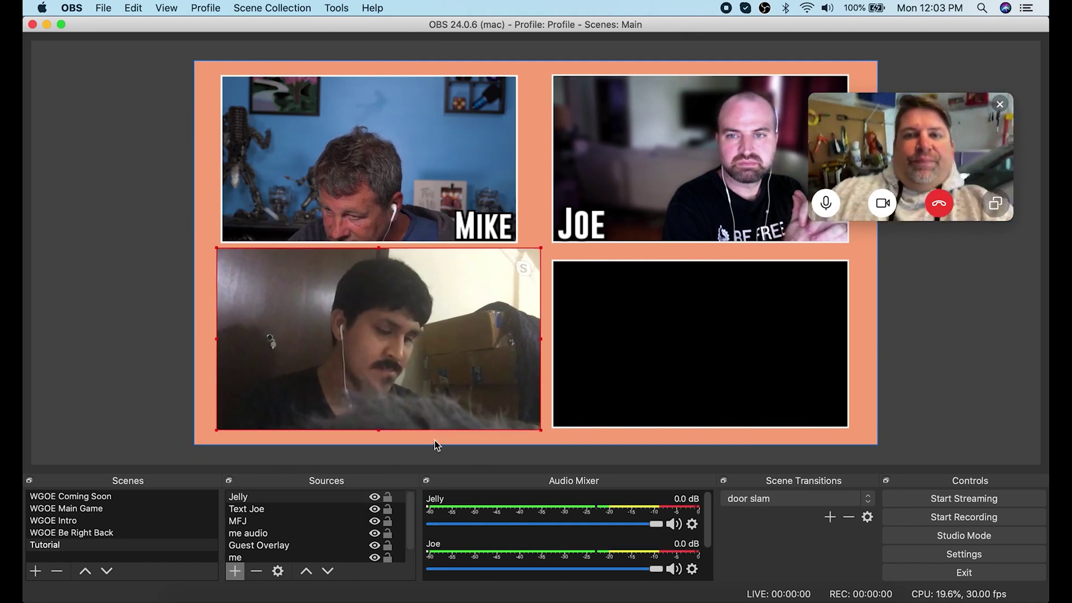
Add a 'Text Jelly' caption reading Jelly in Gobold Bold and place it on the bottom-left video.
click(235, 570)
click(275, 504)
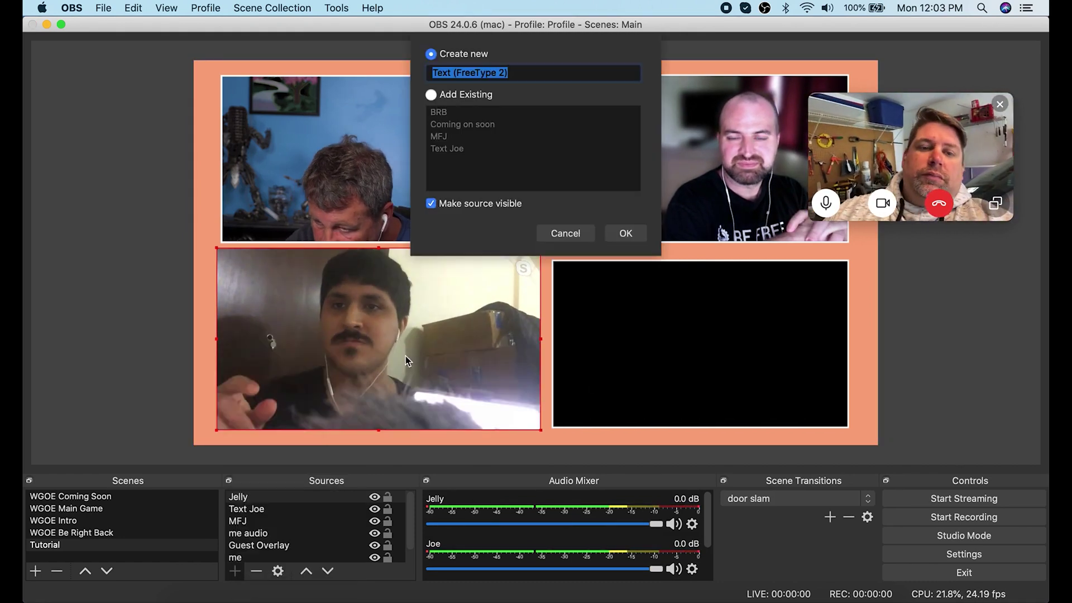
text(Text Jelly)
click(624, 233)
click(654, 325)
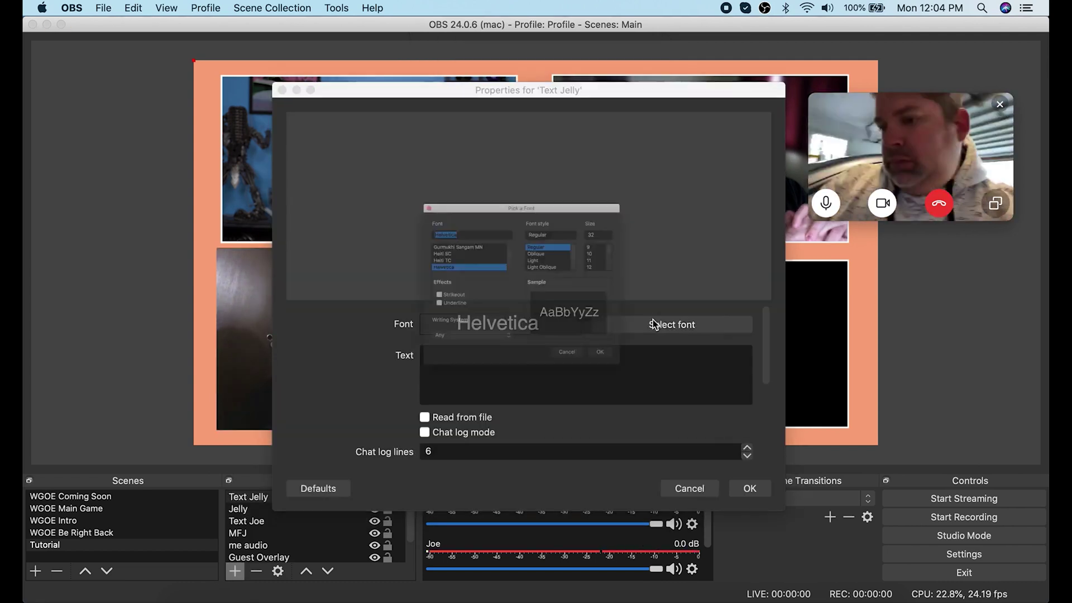
scroll(419, 229, up, 2)
double_click(387, 252)
click(522, 378)
text(Jelly)
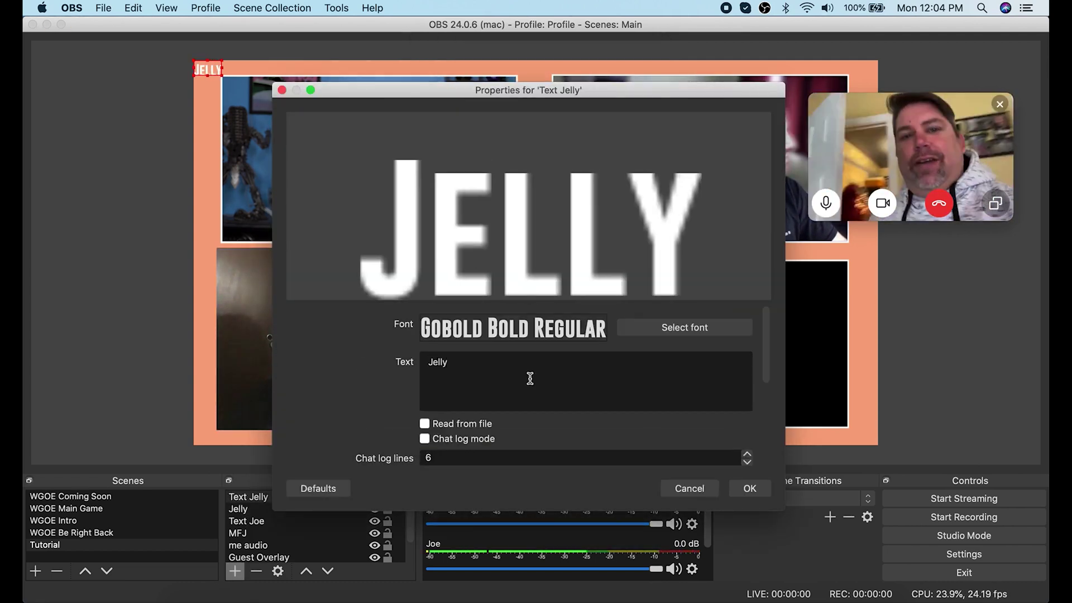
scroll(759, 434, down, 10)
click(748, 488)
drag(239, 90, 507, 411)
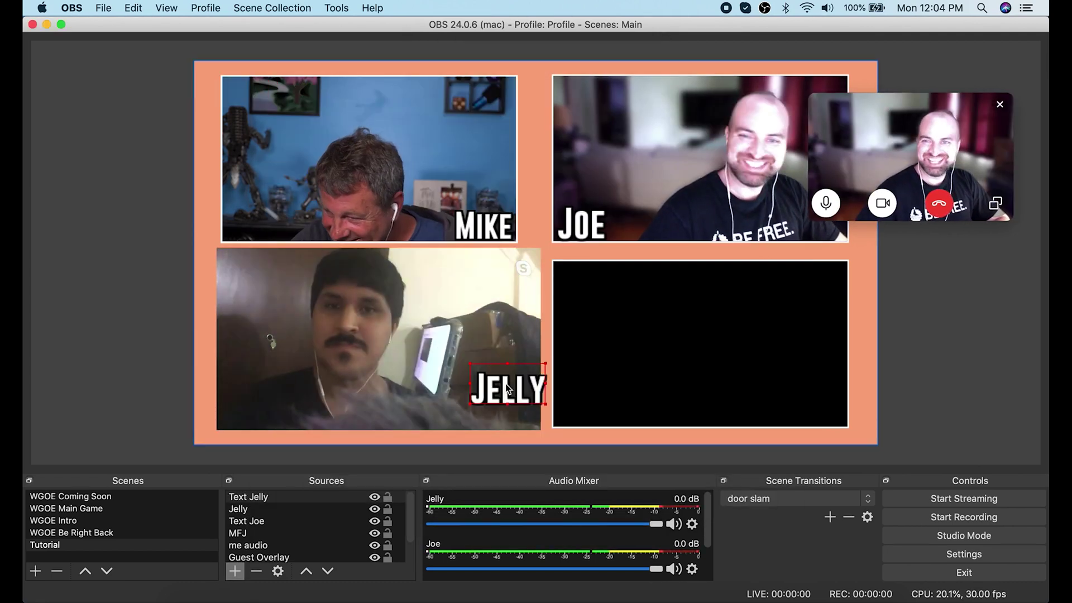
click(246, 521)
click(235, 571)
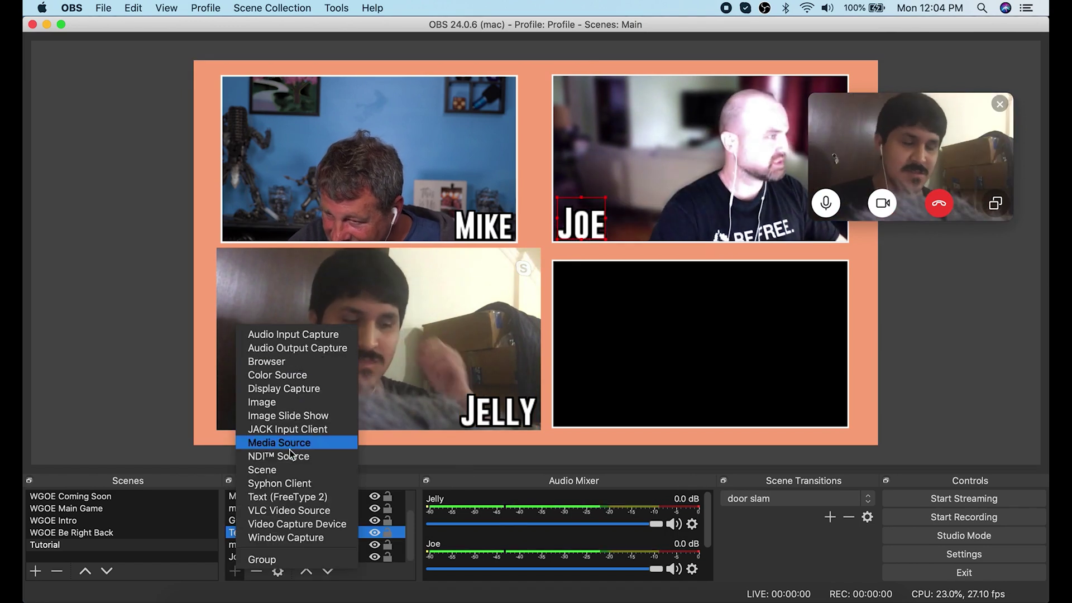
click(344, 452)
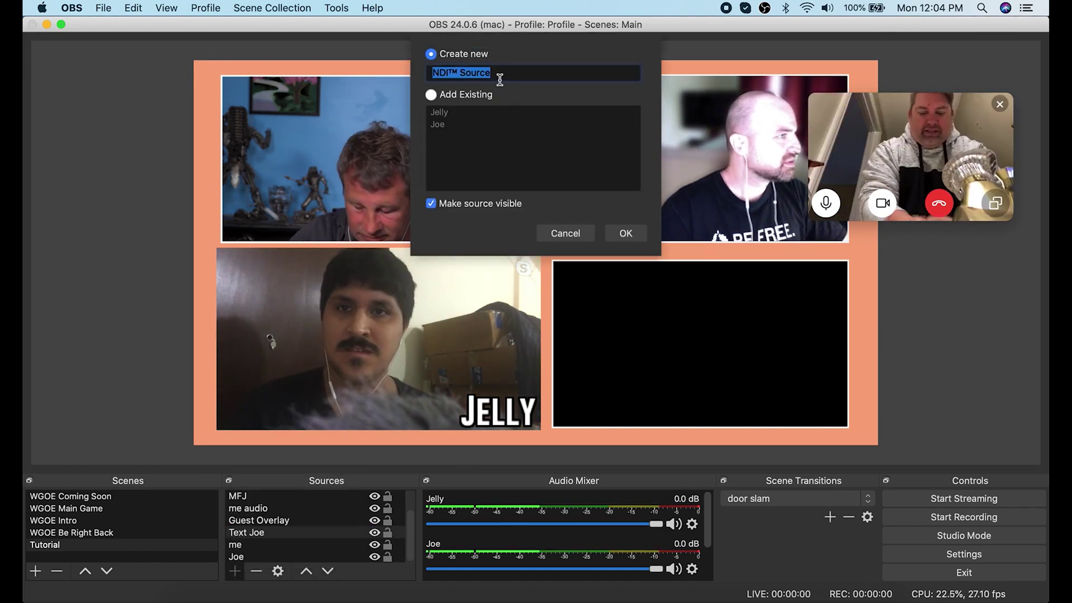
text(Michael T)
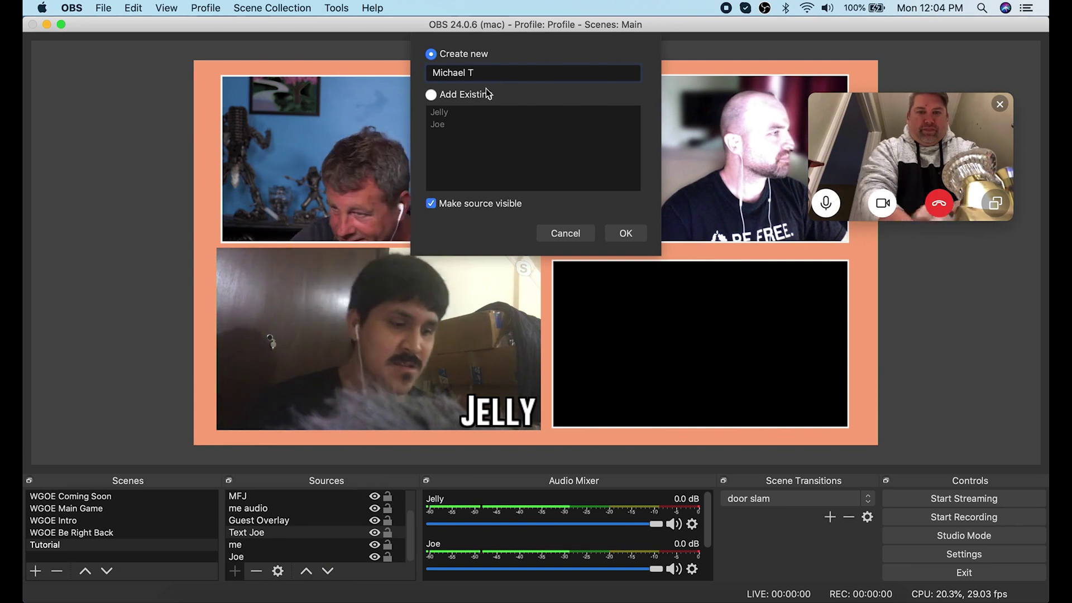
click(625, 233)
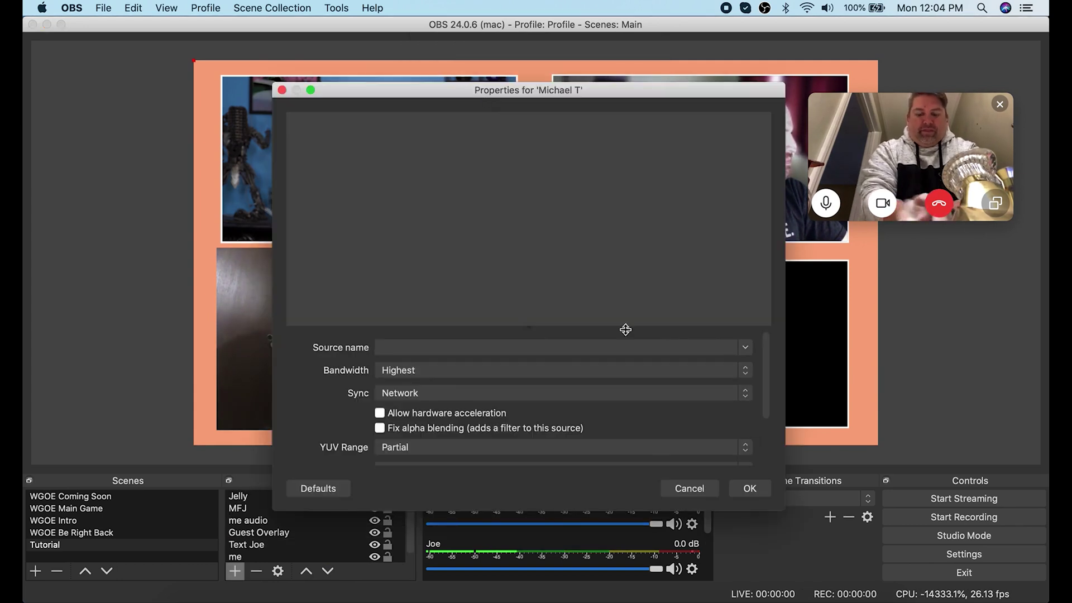
click(626, 347)
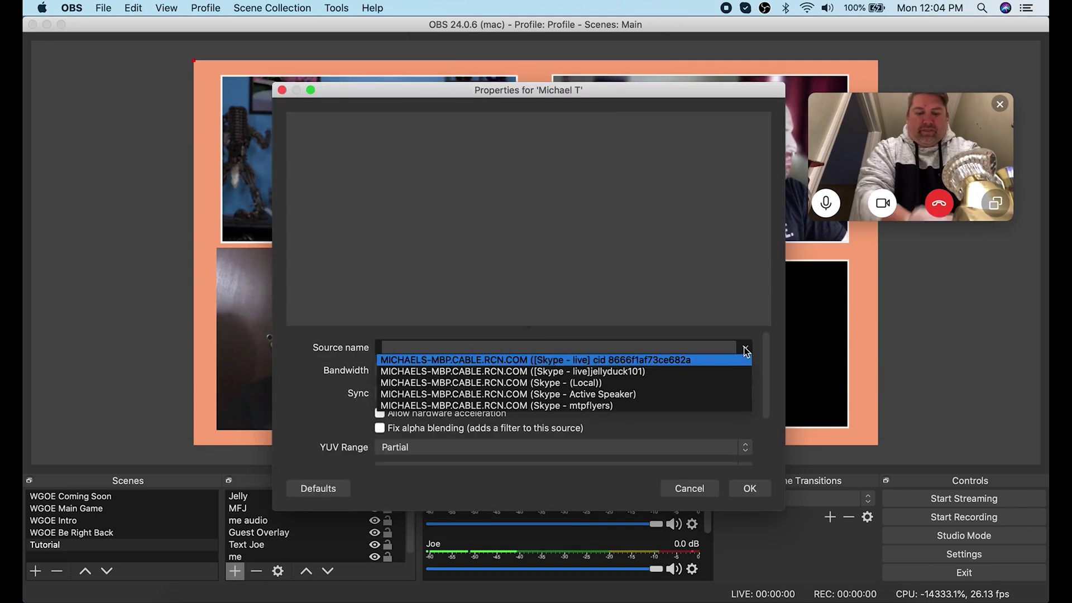
click(608, 406)
click(746, 489)
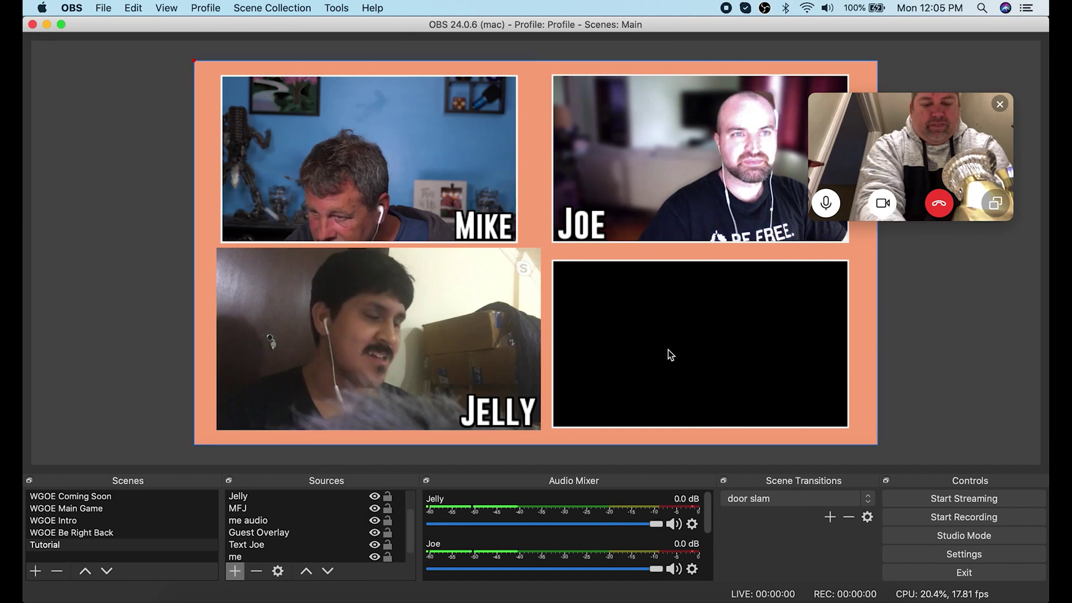
drag(379, 168, 737, 353)
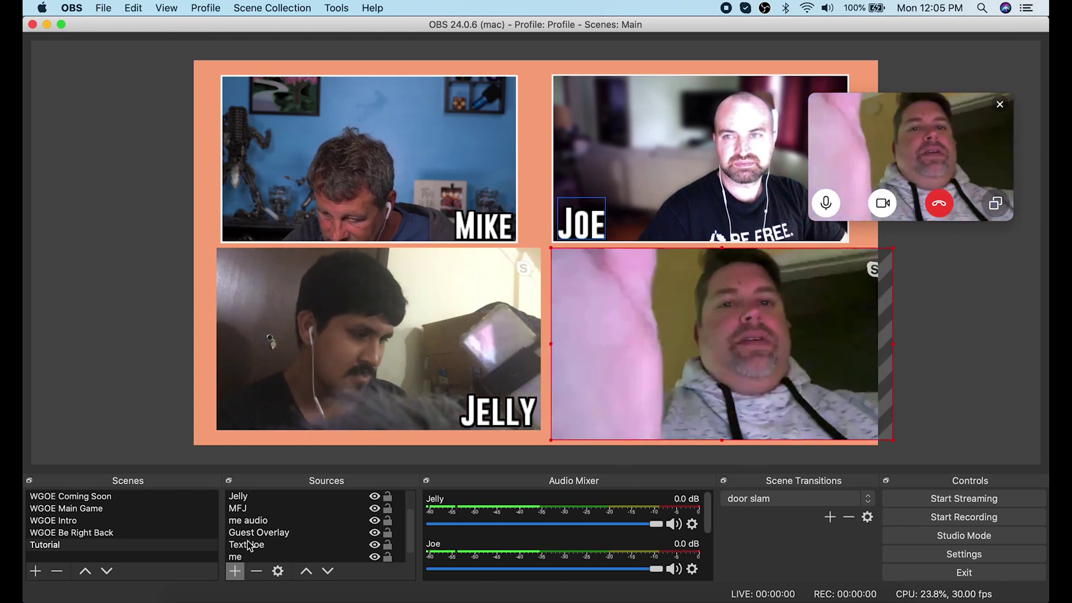
scroll(254, 511, up, 2)
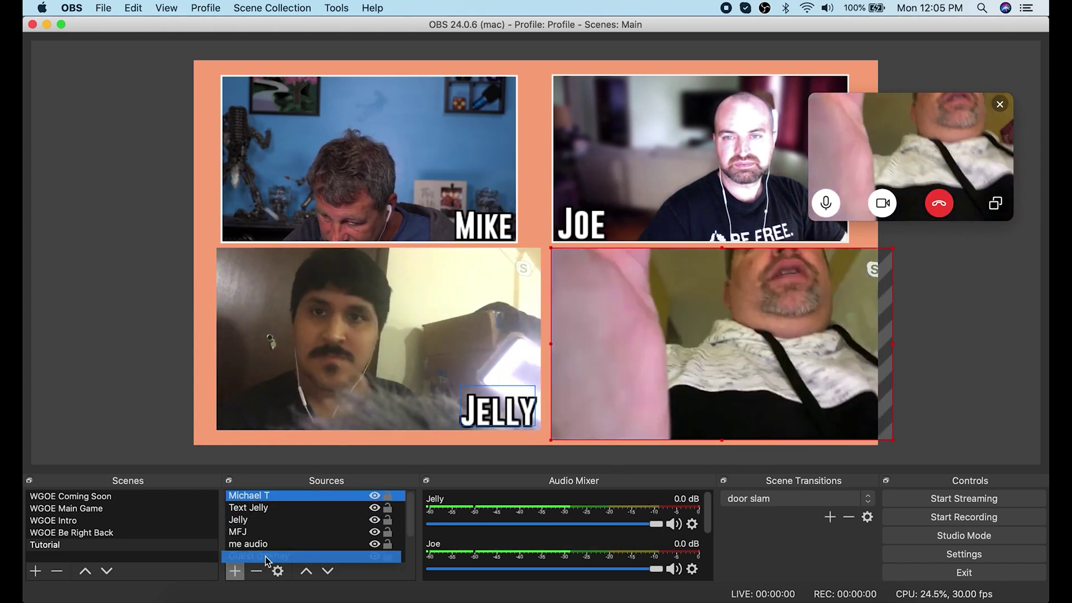
drag(249, 496, 274, 530)
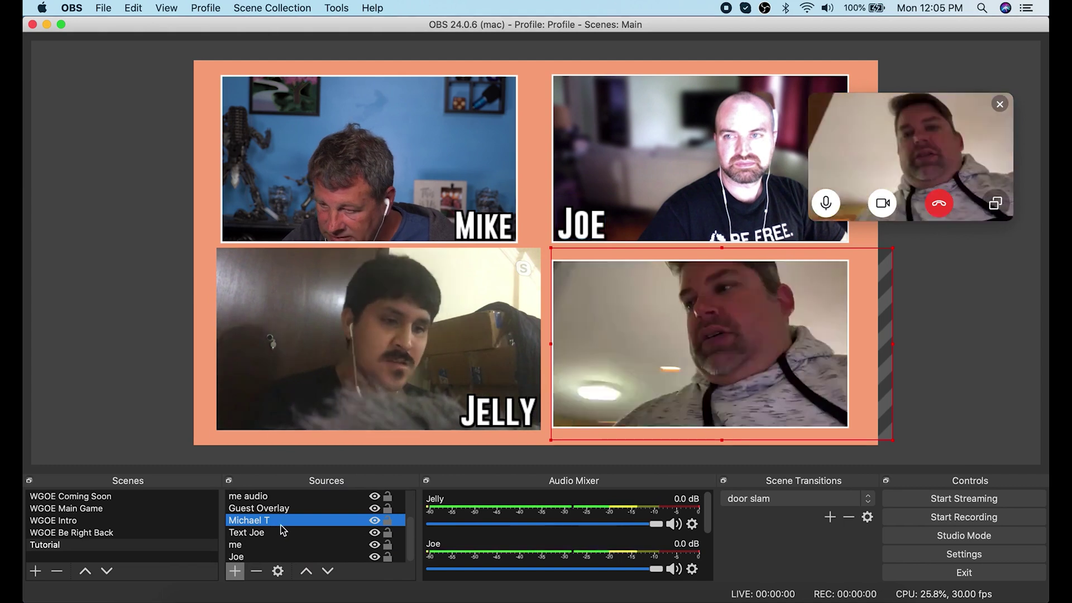
click(235, 571)
click(278, 502)
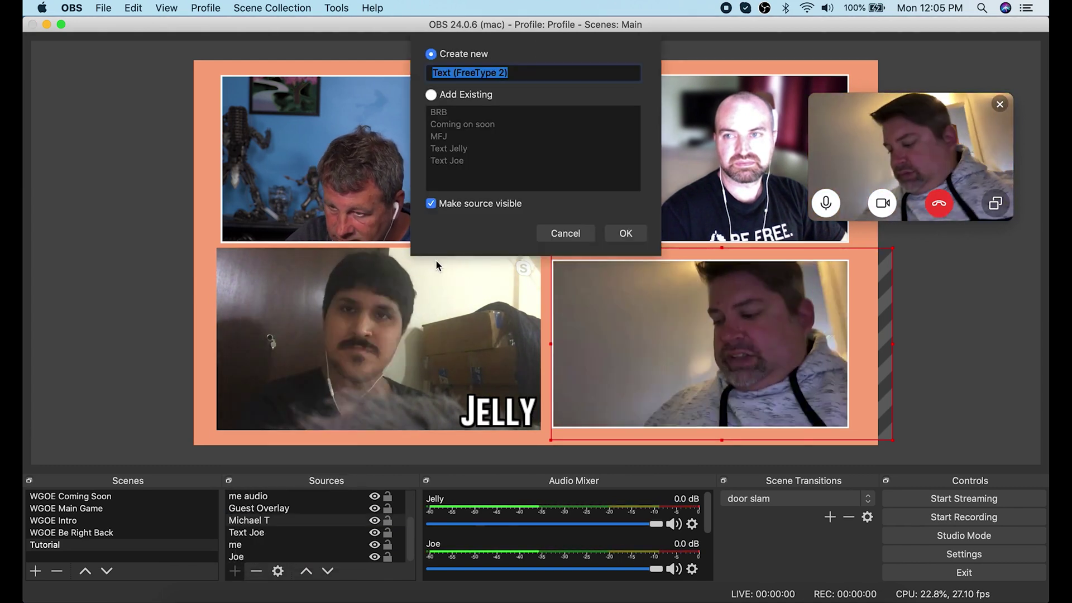
text(Text Michael T)
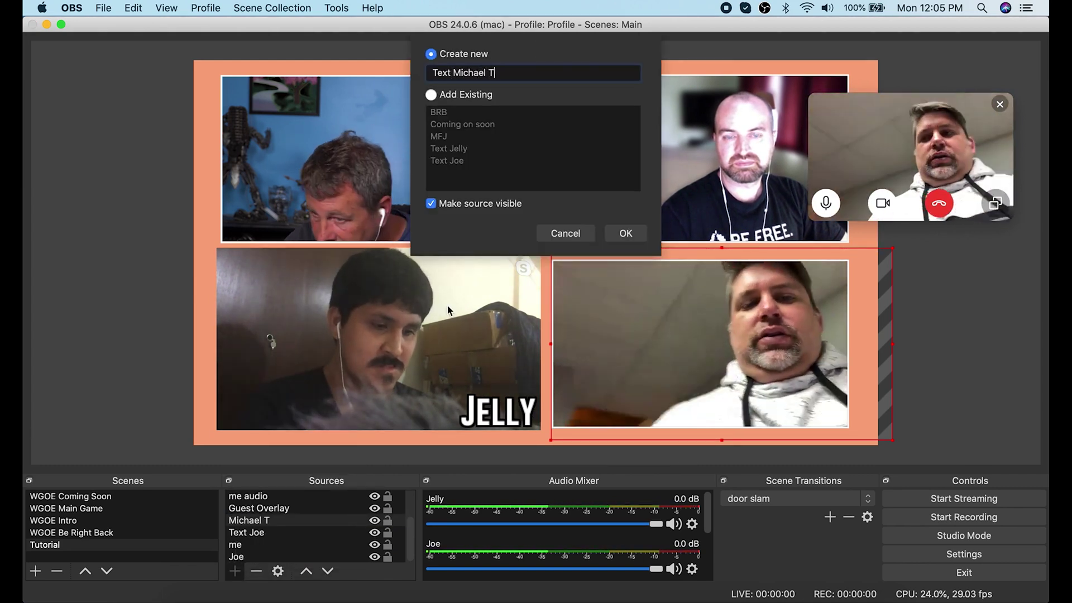
click(626, 233)
click(589, 324)
scroll(432, 223, down, 2)
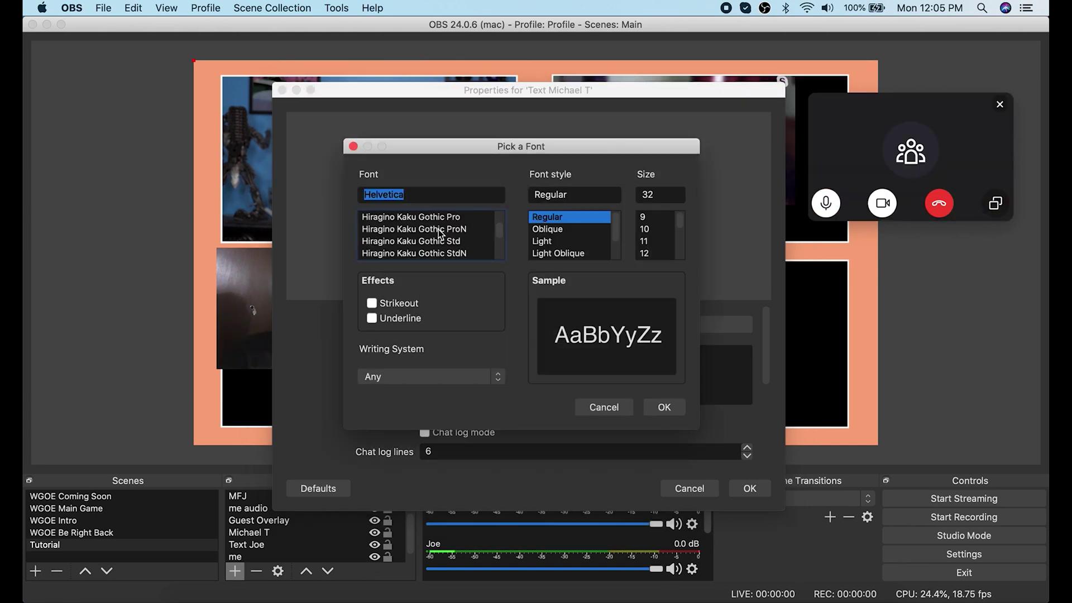
scroll(440, 231, up, 5)
click(398, 217)
click(664, 407)
click(552, 364)
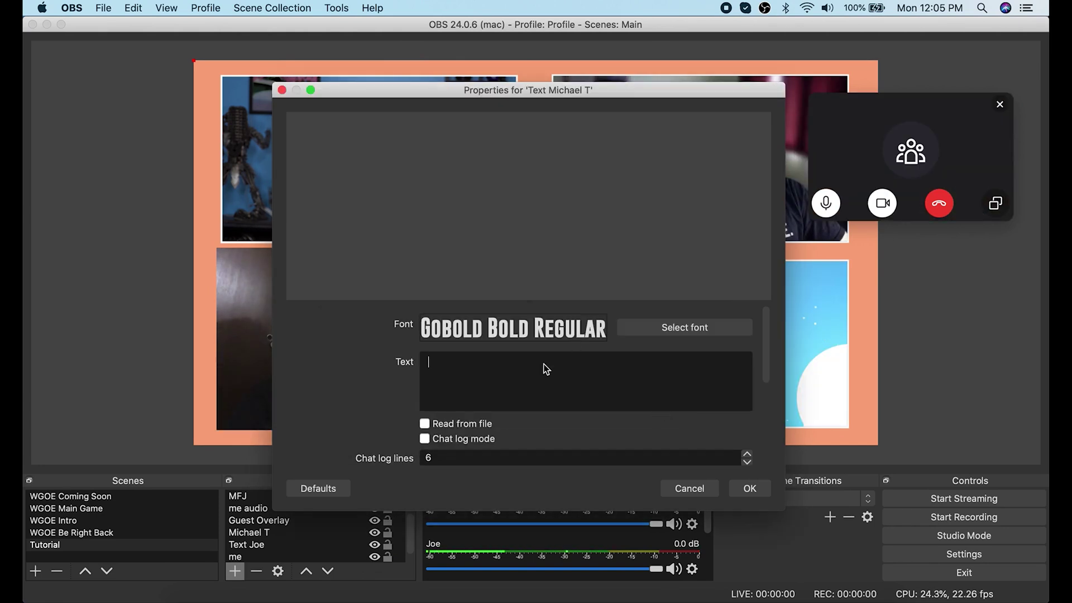
text(Michael T)
click(749, 488)
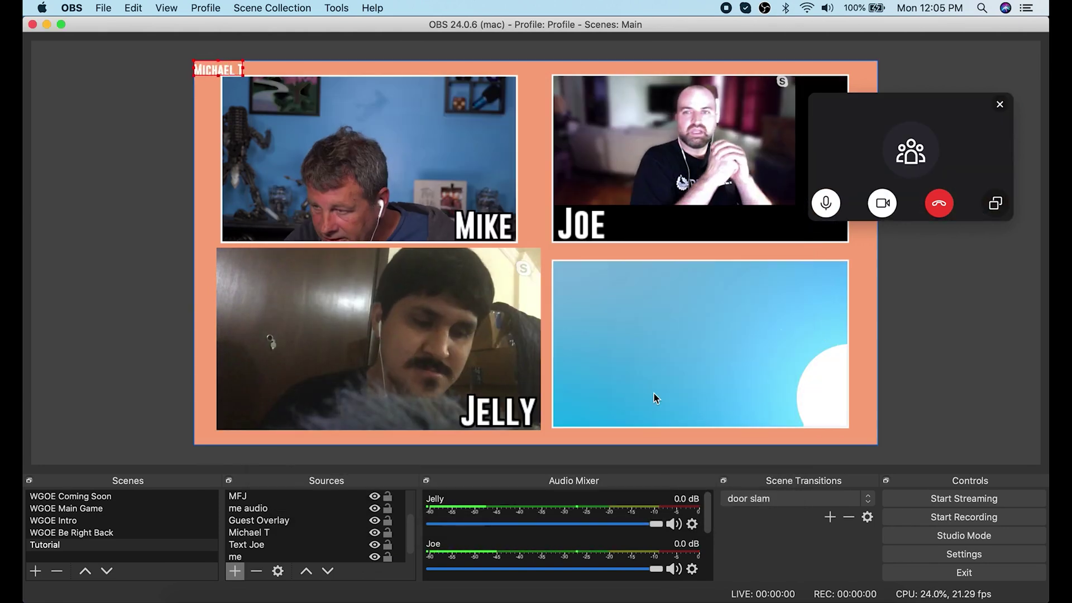
right_click(224, 71)
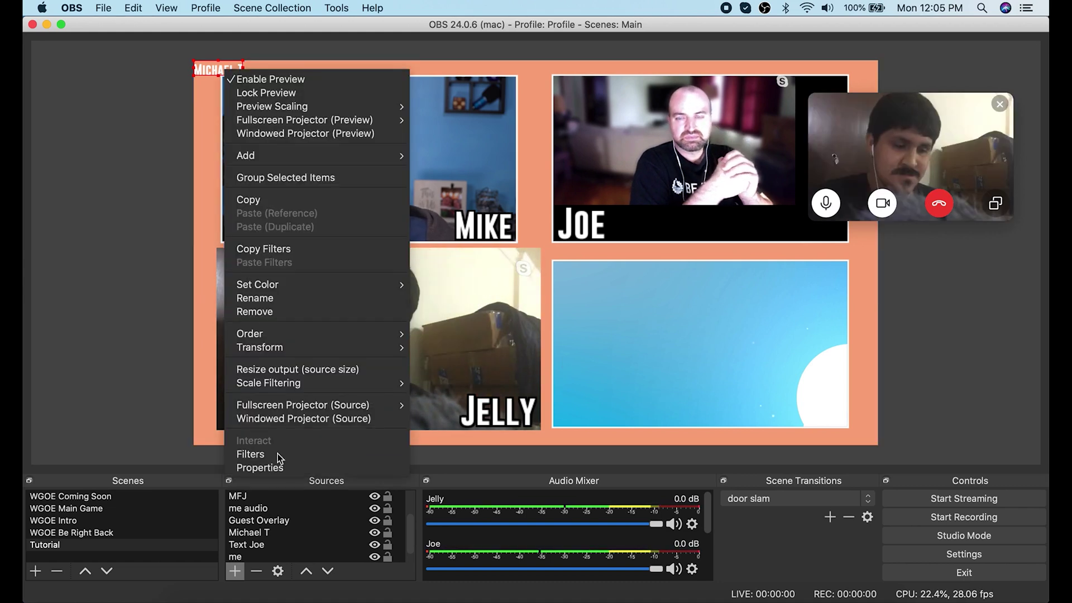
click(262, 469)
drag(767, 378, 763, 463)
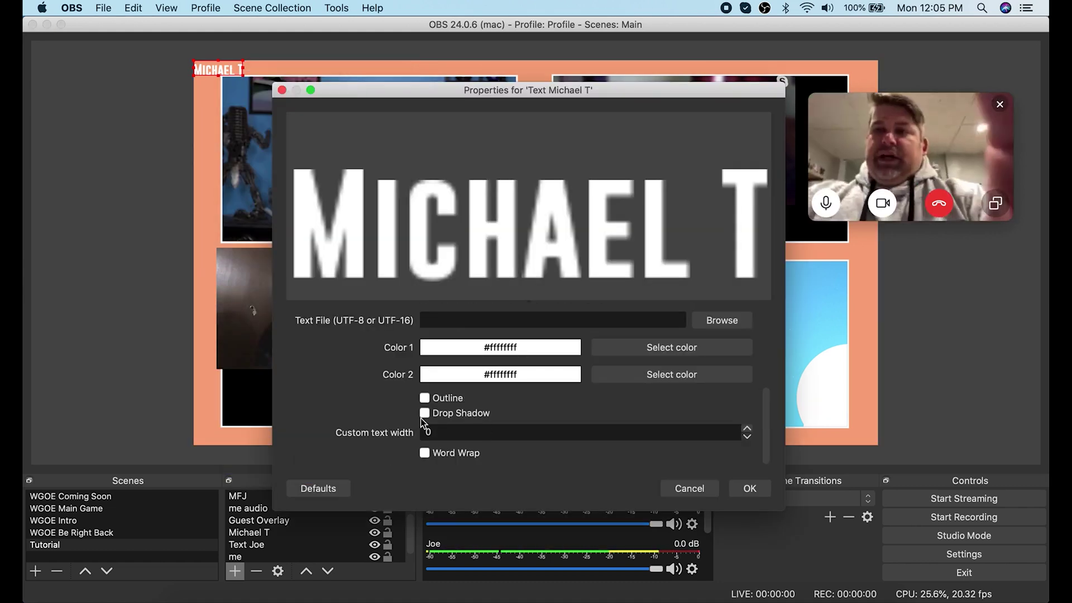
click(424, 400)
click(749, 487)
drag(243, 77, 614, 407)
Rearrange the source layer order so captions and videos sit correctly around the Guest Overlay frame.
scroll(313, 525, up, 3)
drag(252, 496, 272, 540)
drag(910, 139, 1061, 125)
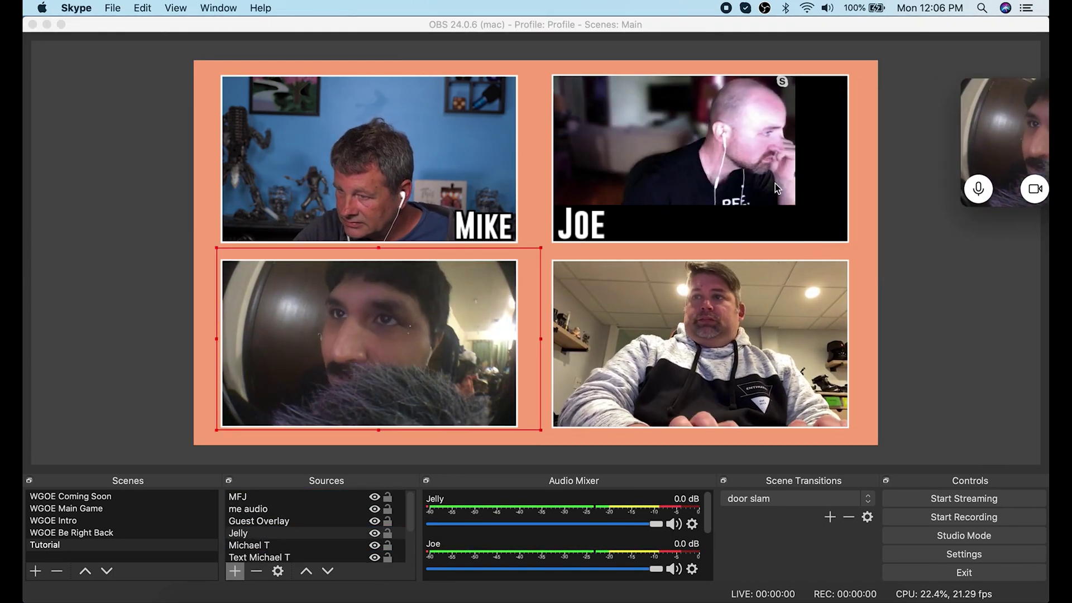
click(838, 218)
click(798, 382)
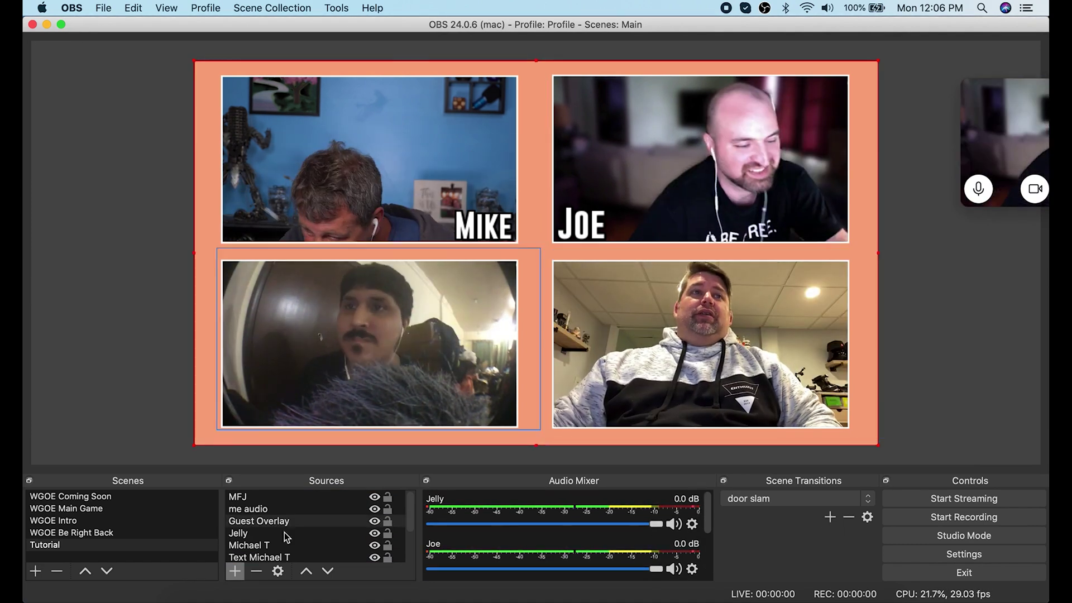
drag(260, 557, 268, 494)
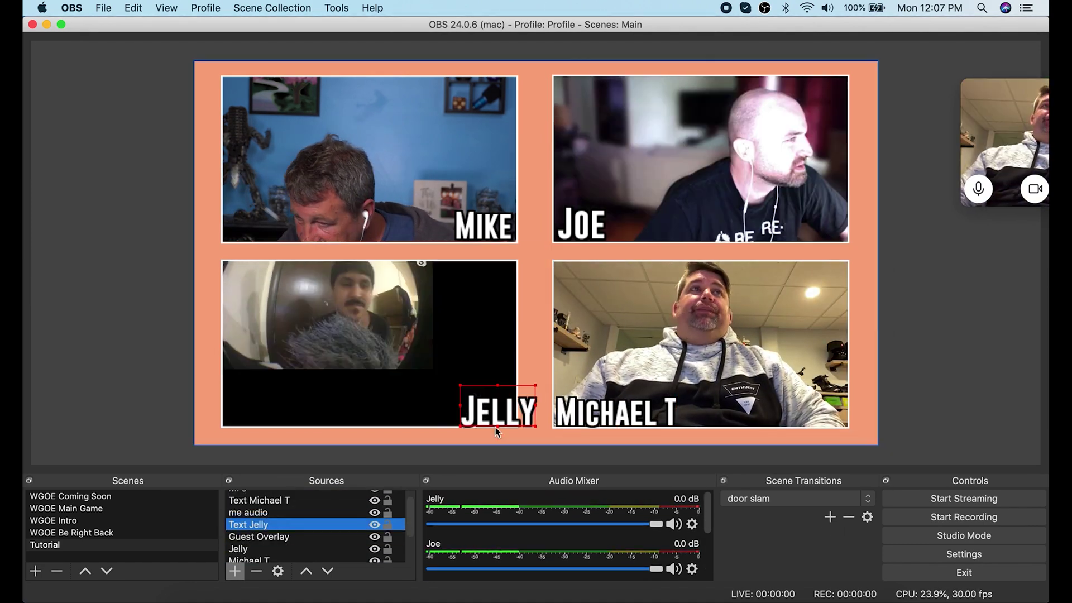
Raise the lower-left label above the overlay, fit the lower feeds to their tiles, and unmute both mixer channels.
click(349, 352)
click(659, 363)
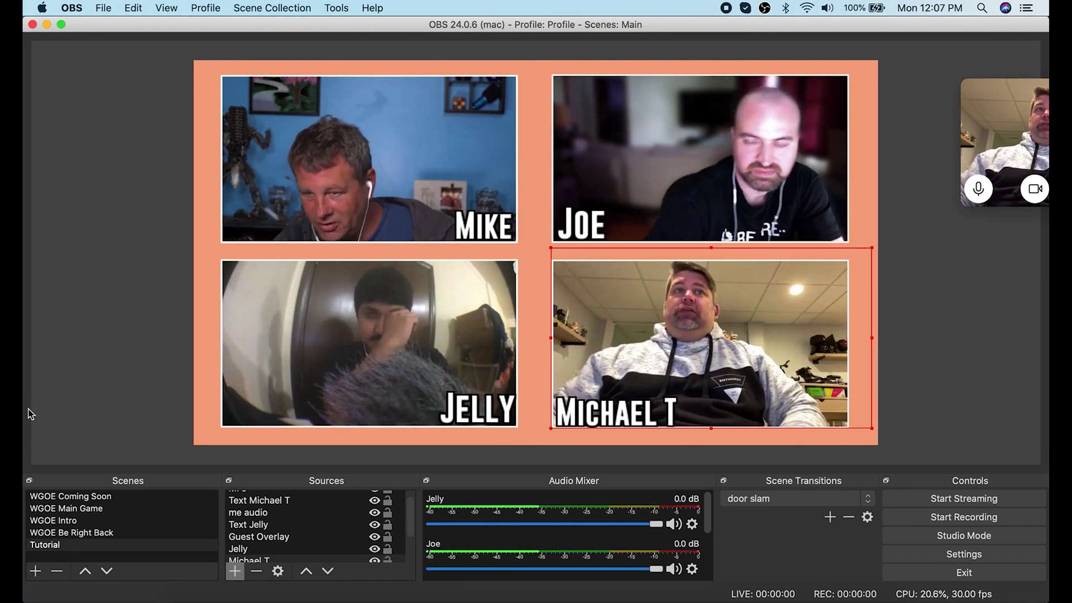
click(673, 524)
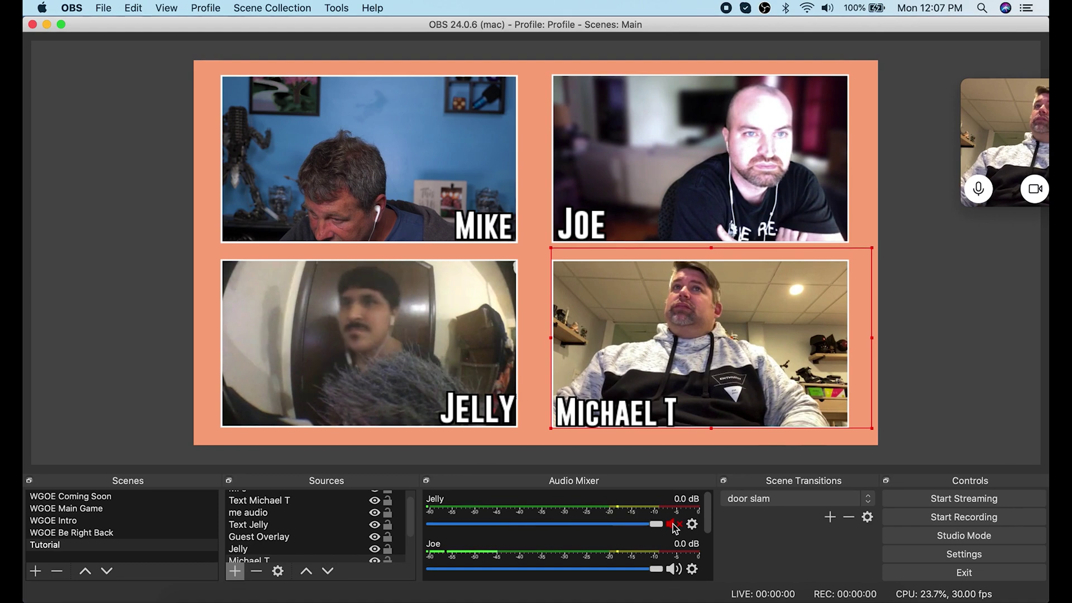
click(674, 524)
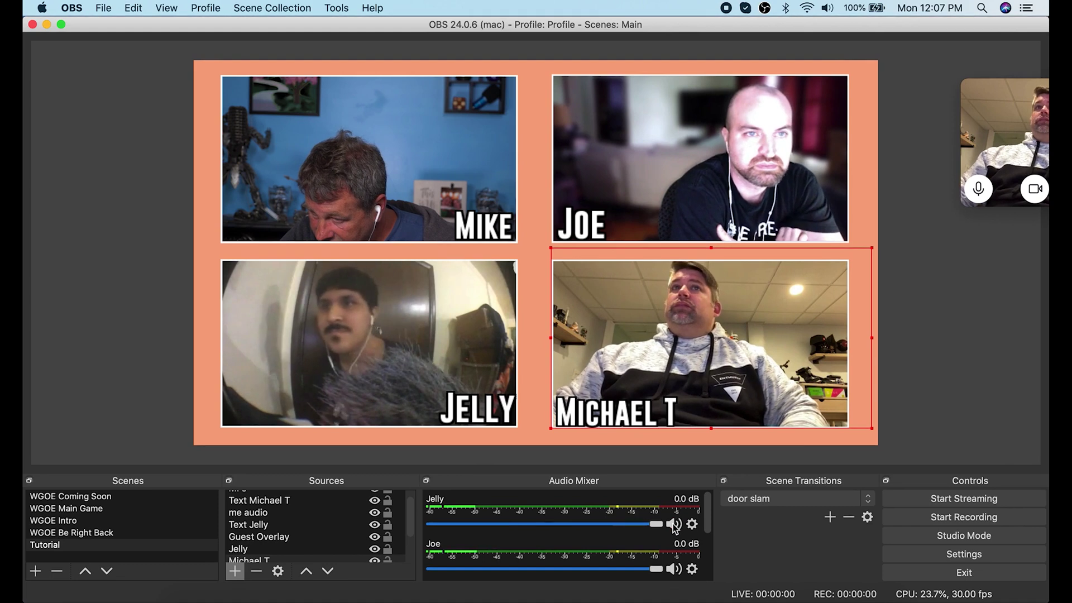
click(675, 569)
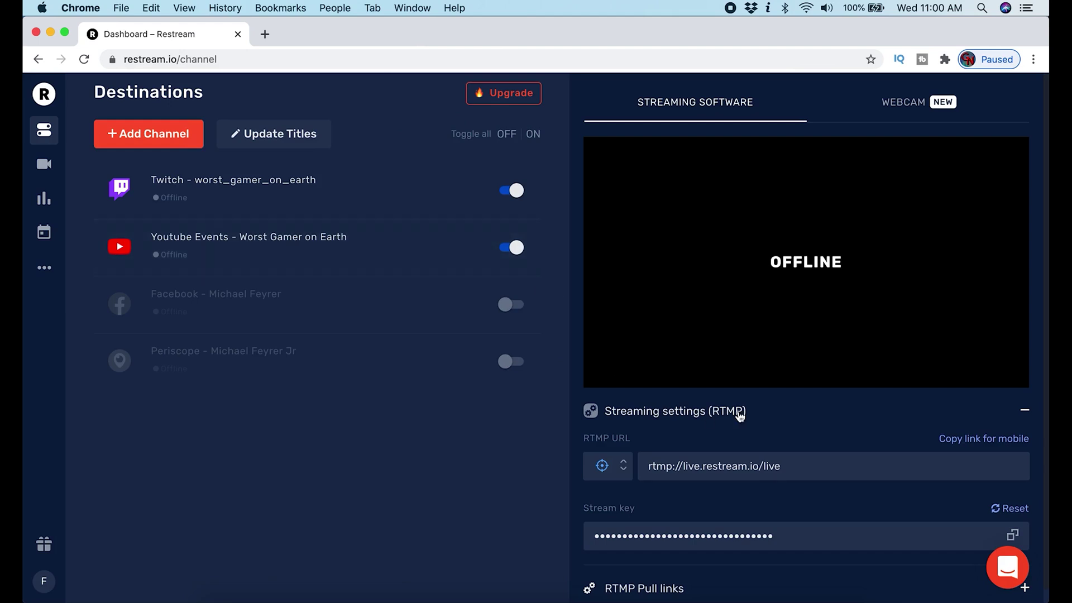
Choose the Webcam option, enter Restream Live Studio, and bring up the guest invite link.
scroll(760, 451, down, 1)
scroll(761, 451, up, 1)
click(902, 104)
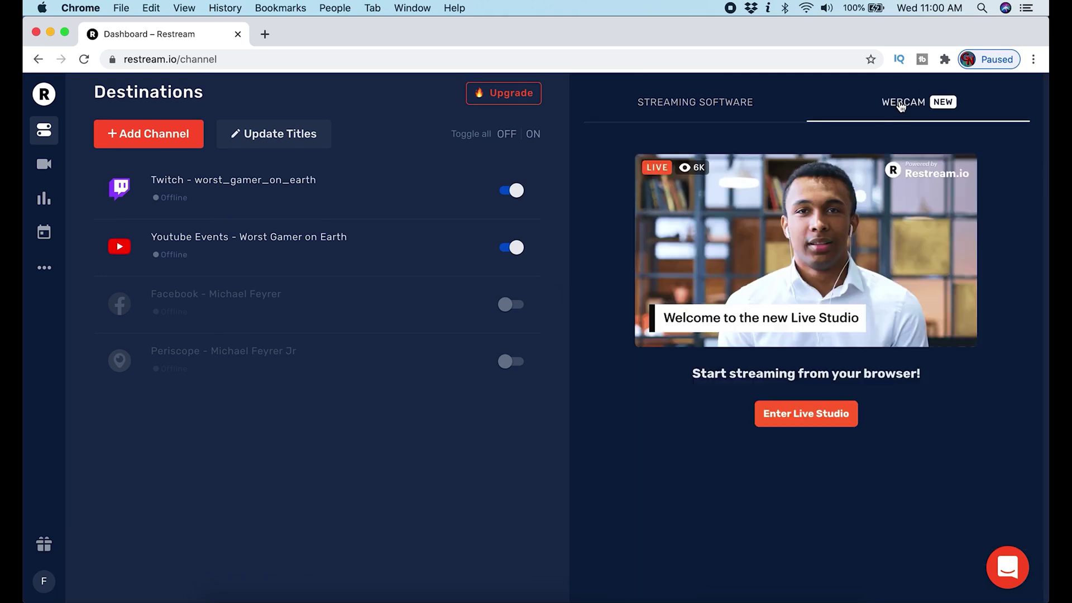
click(809, 416)
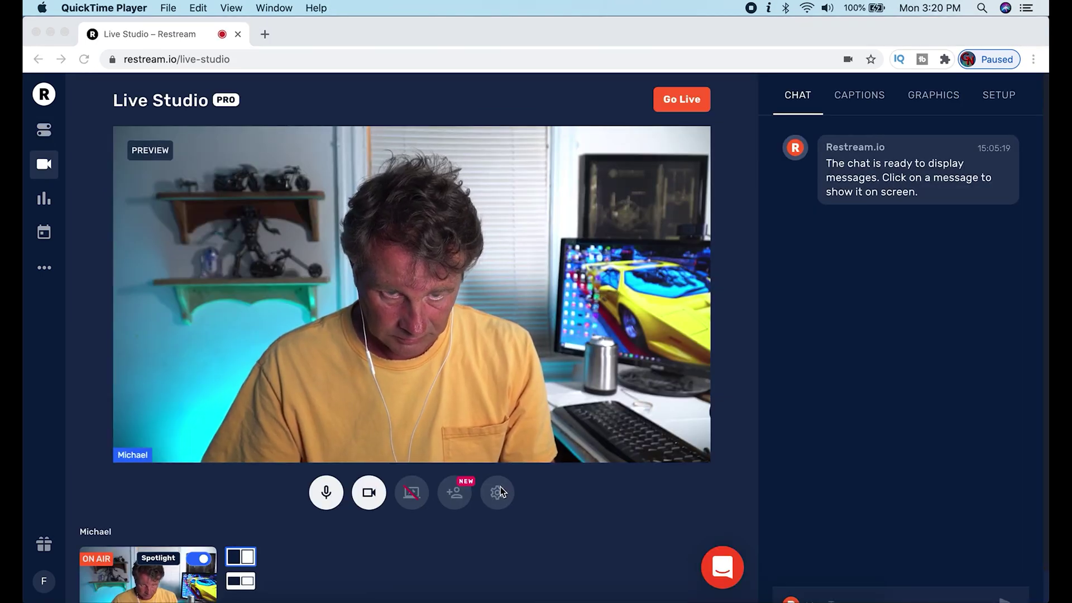
click(455, 493)
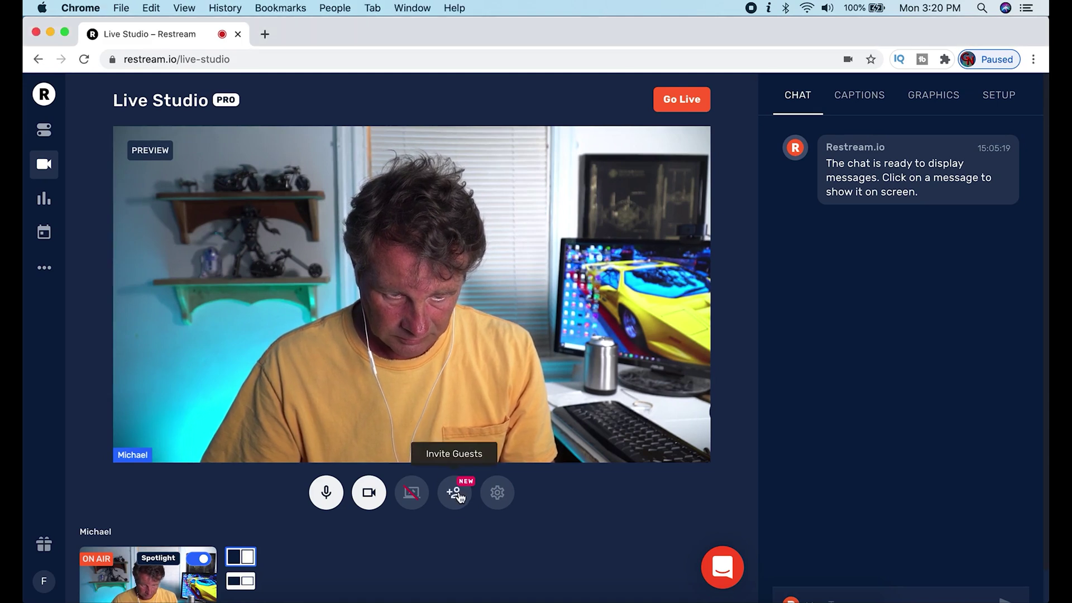
click(458, 495)
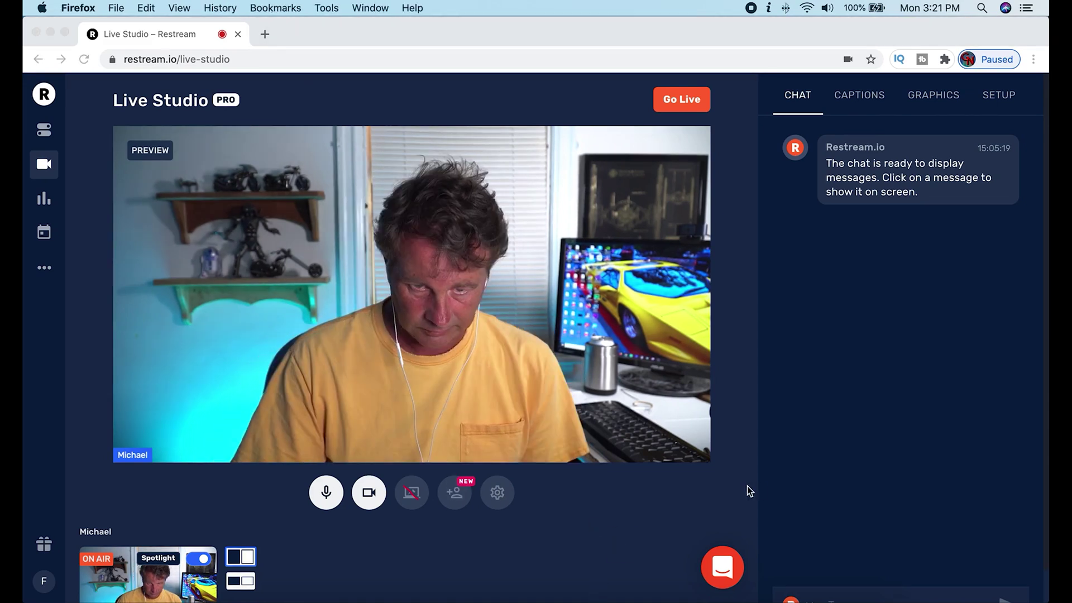
scroll(747, 486, down, 1)
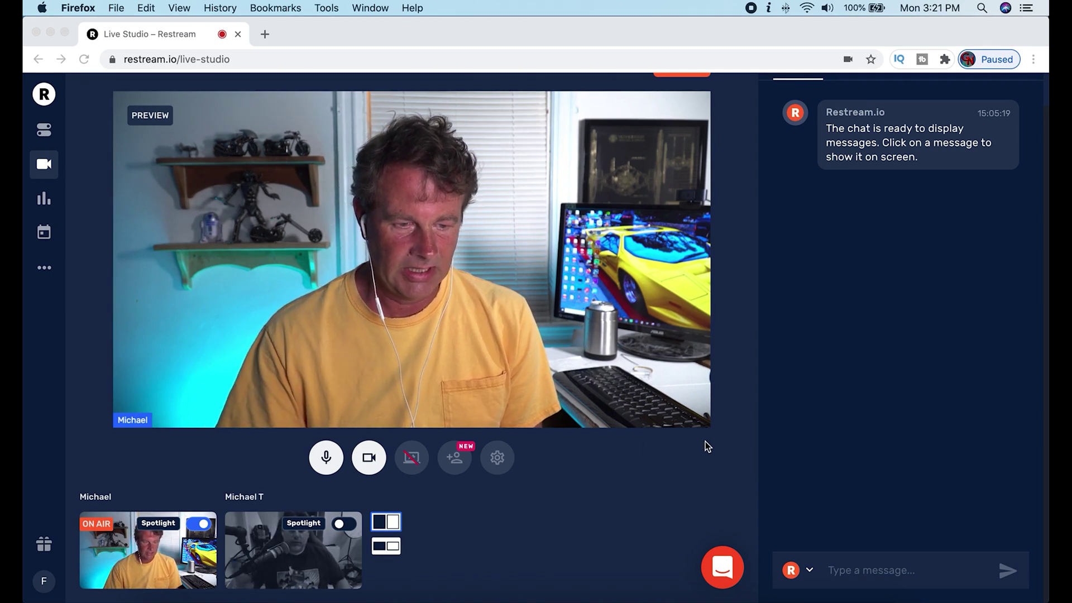
Put the second participant and the newly joined fourth guest on stage alongside the host.
click(607, 511)
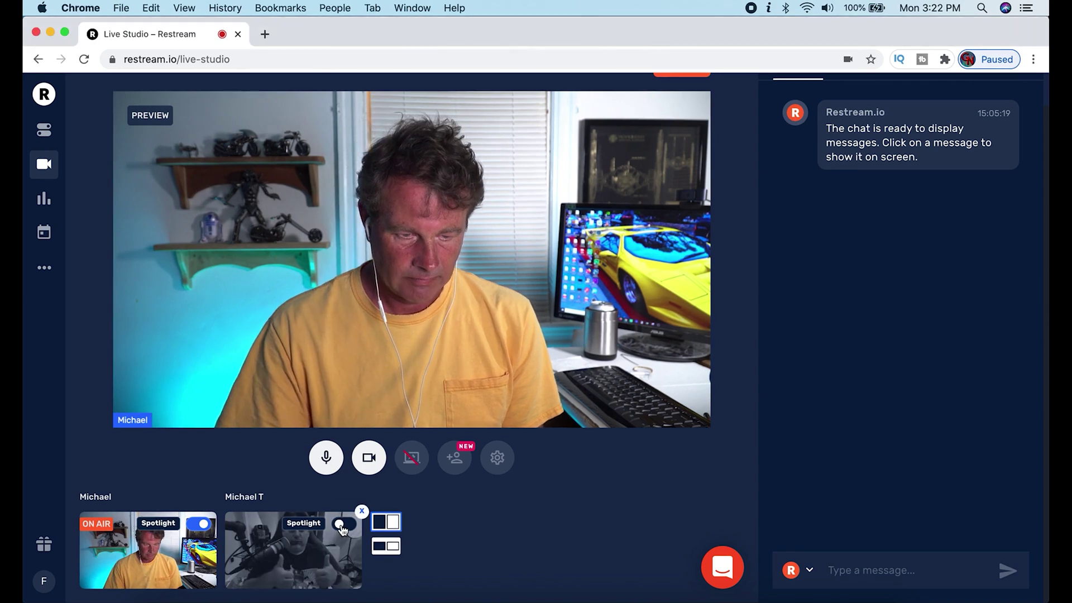
click(341, 525)
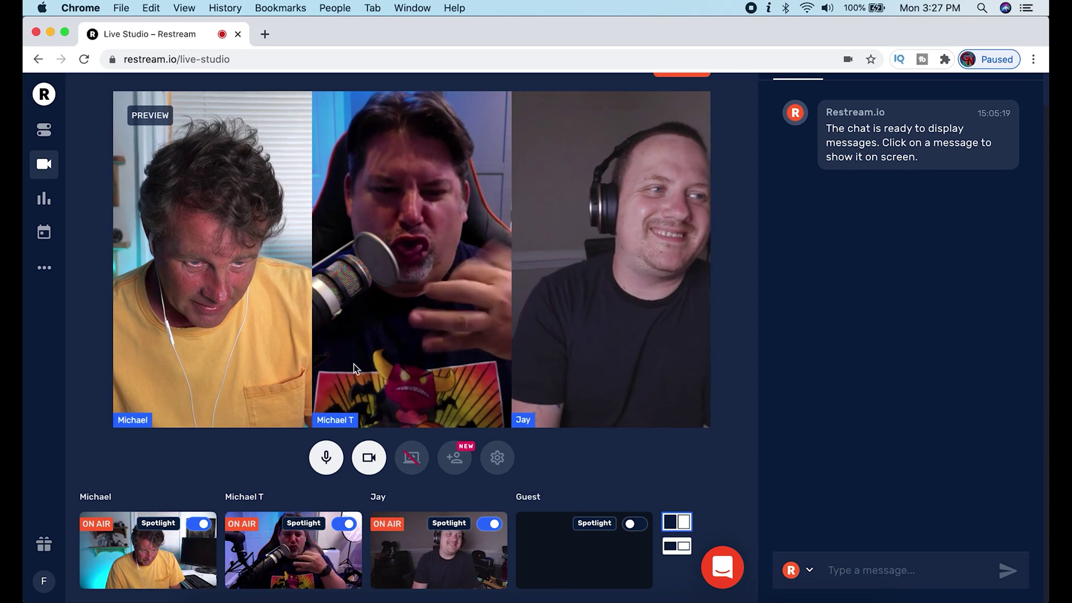
mouse_move(586, 558)
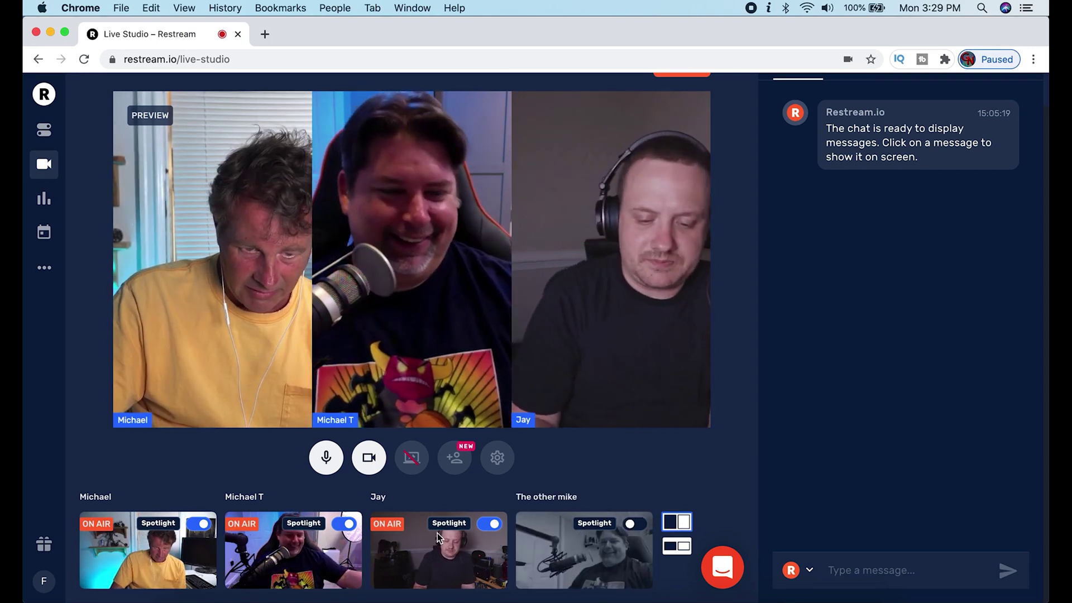
scroll(437, 532, up, 2)
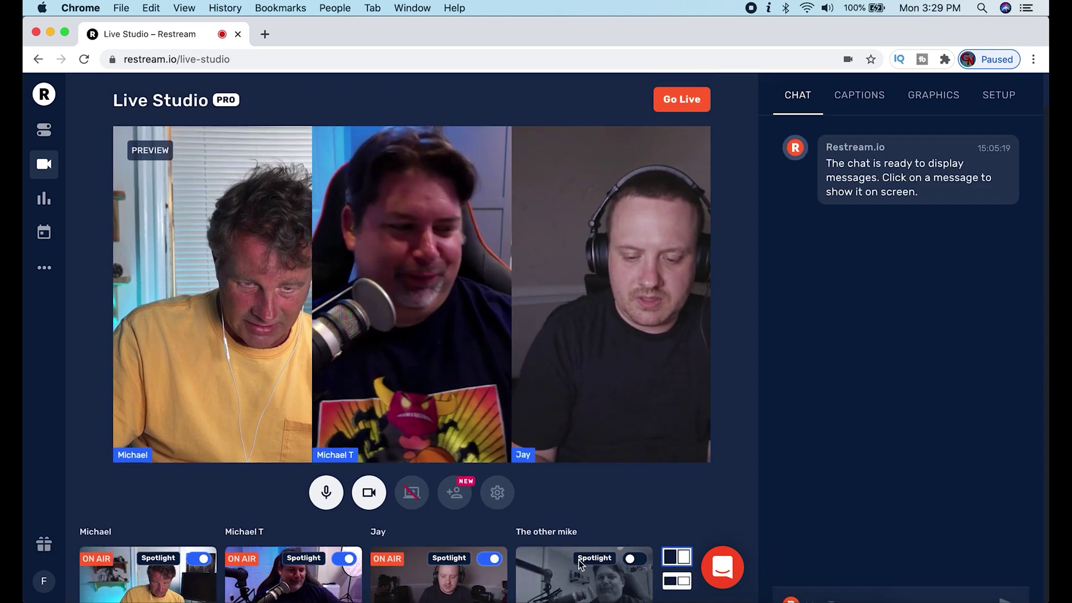
scroll(581, 561, down, 1)
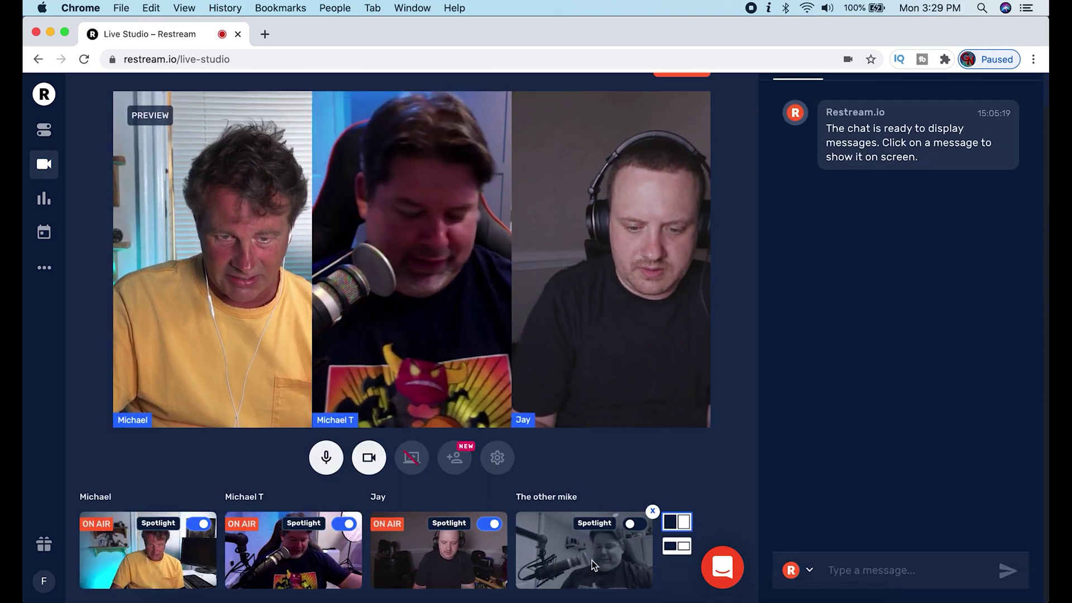
click(593, 566)
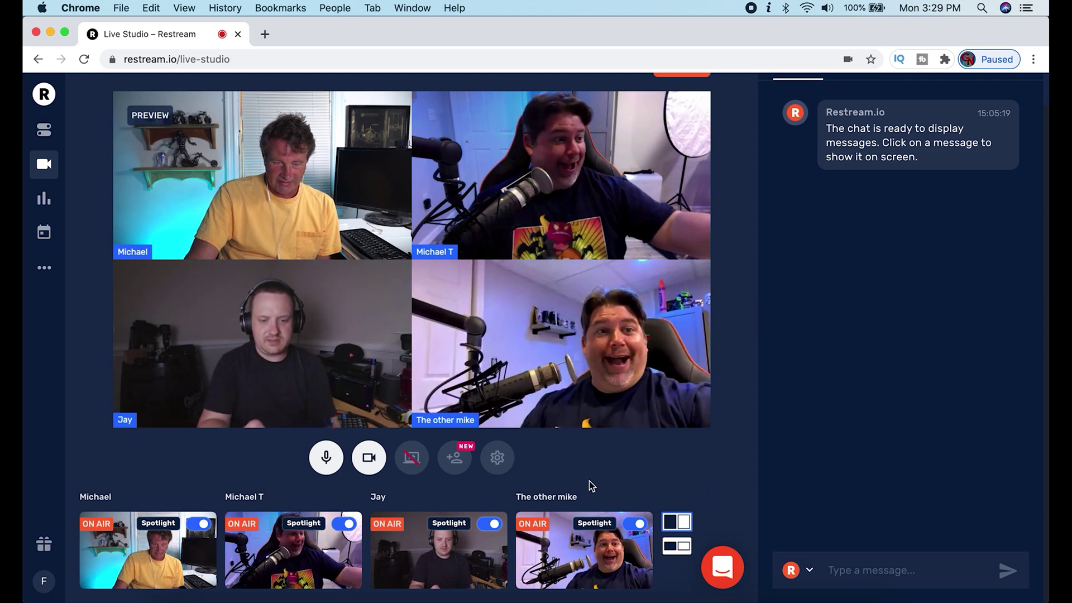
click(601, 526)
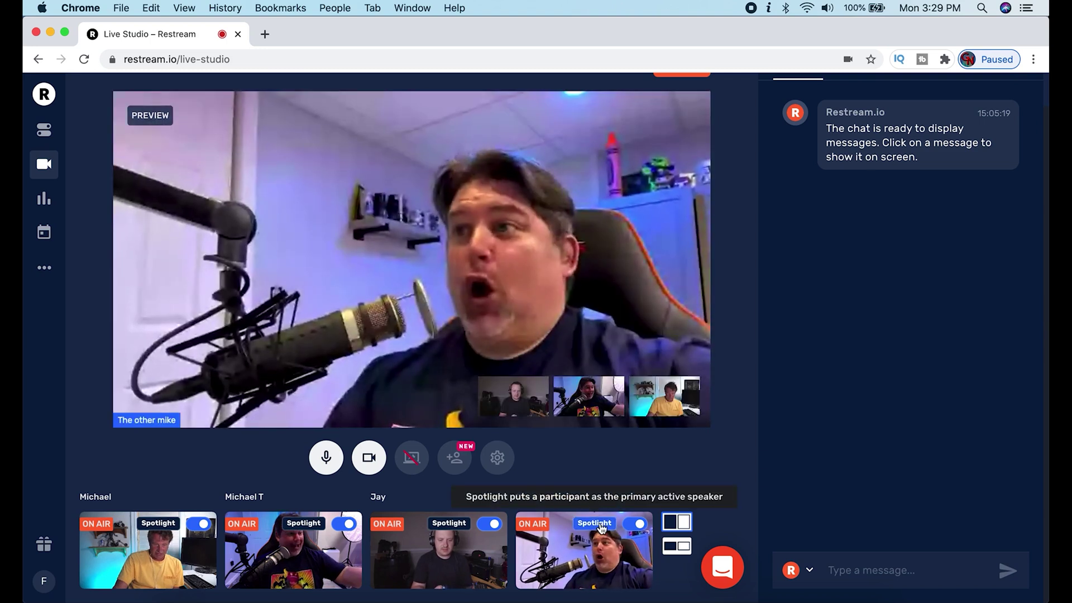
click(602, 526)
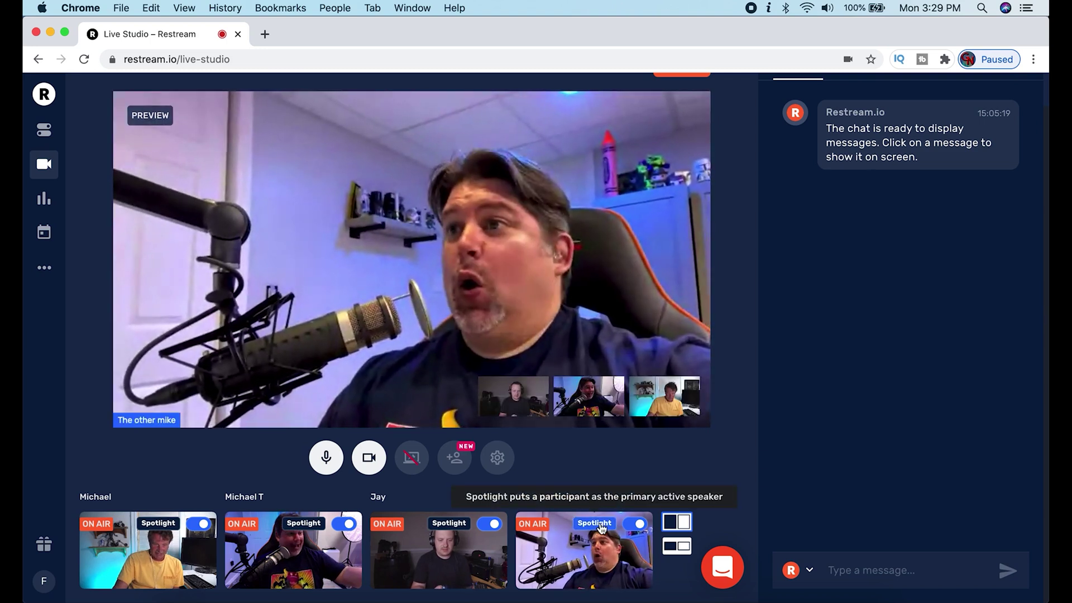
click(461, 525)
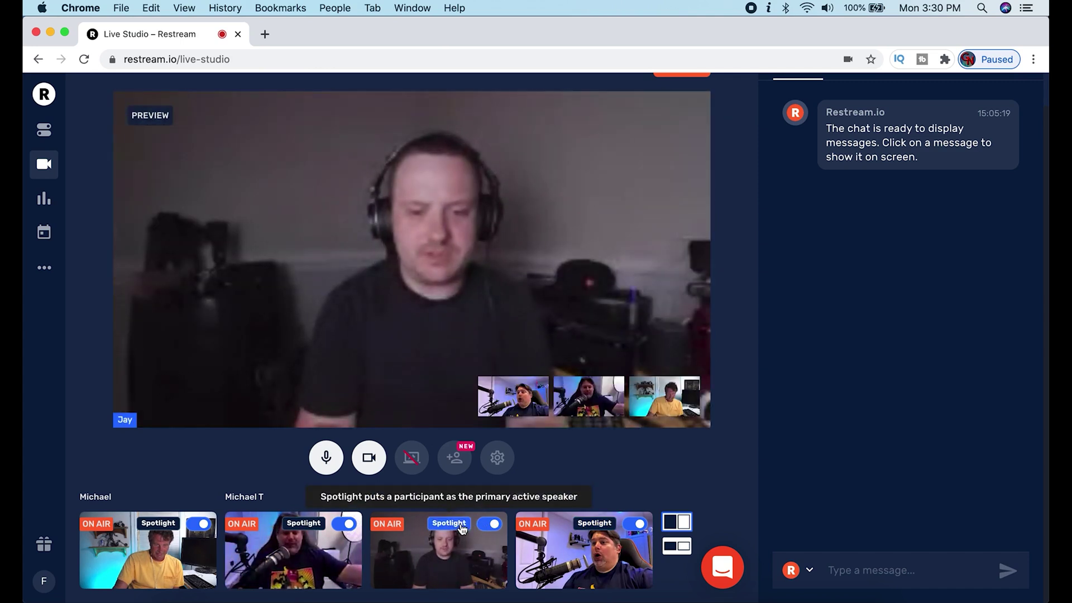
click(462, 525)
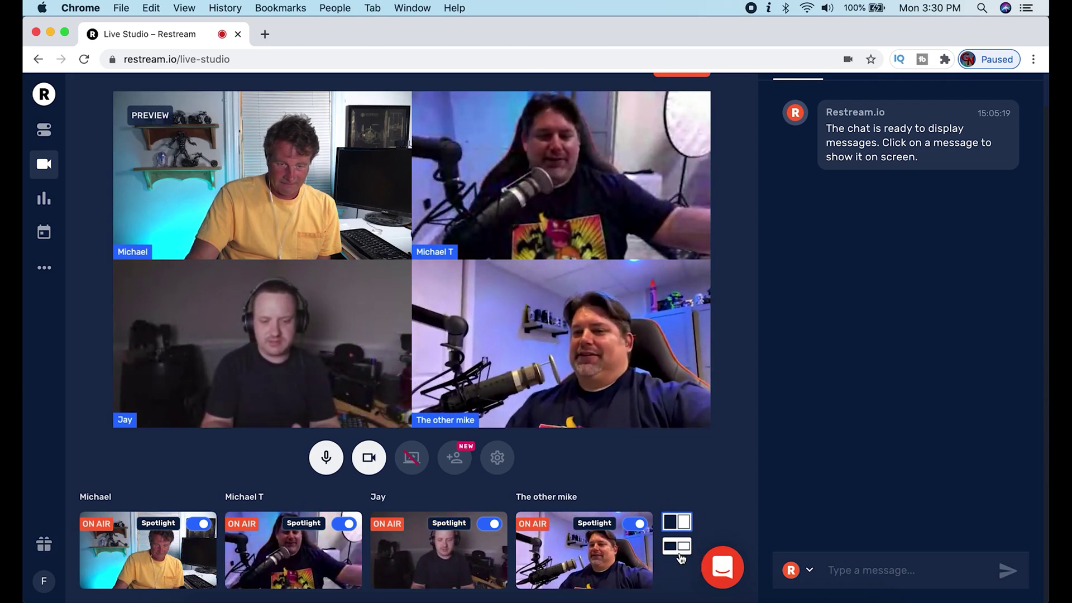
click(679, 552)
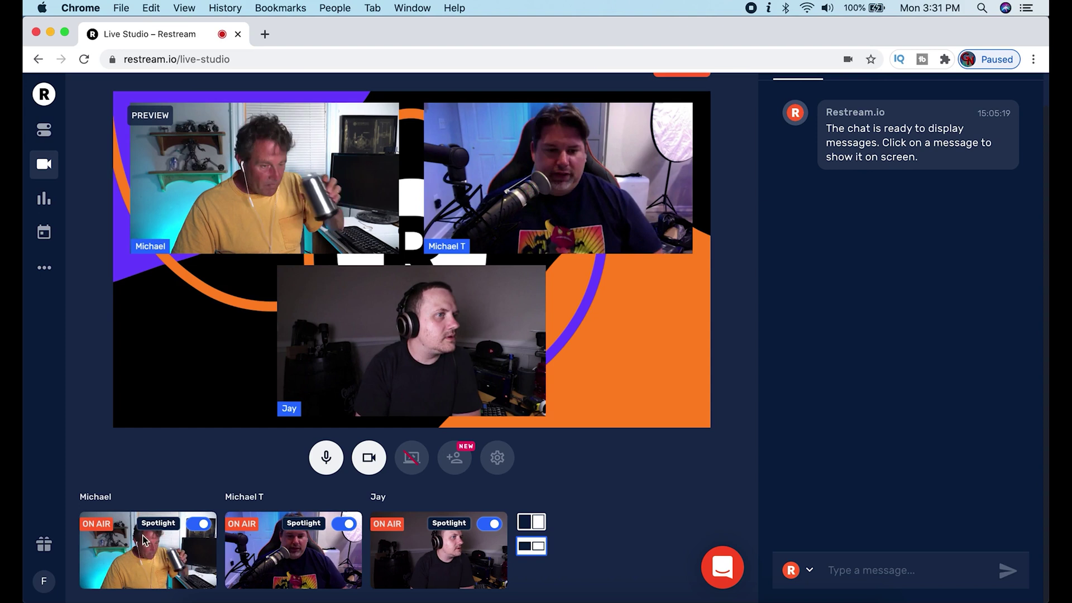
Take the host off stage and back on, showing three participants over the branded background.
click(180, 550)
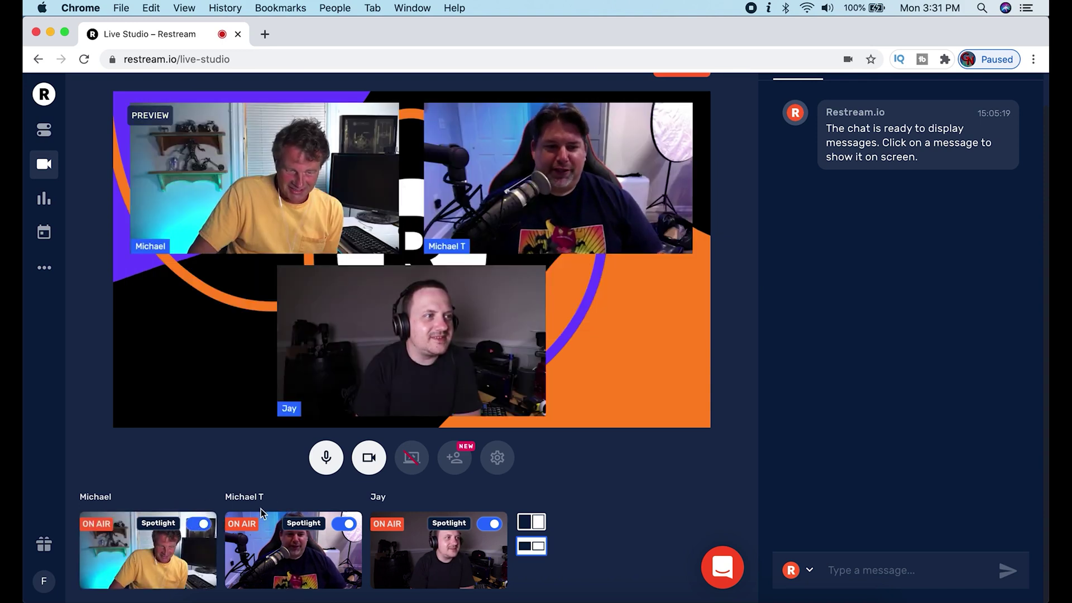
click(200, 525)
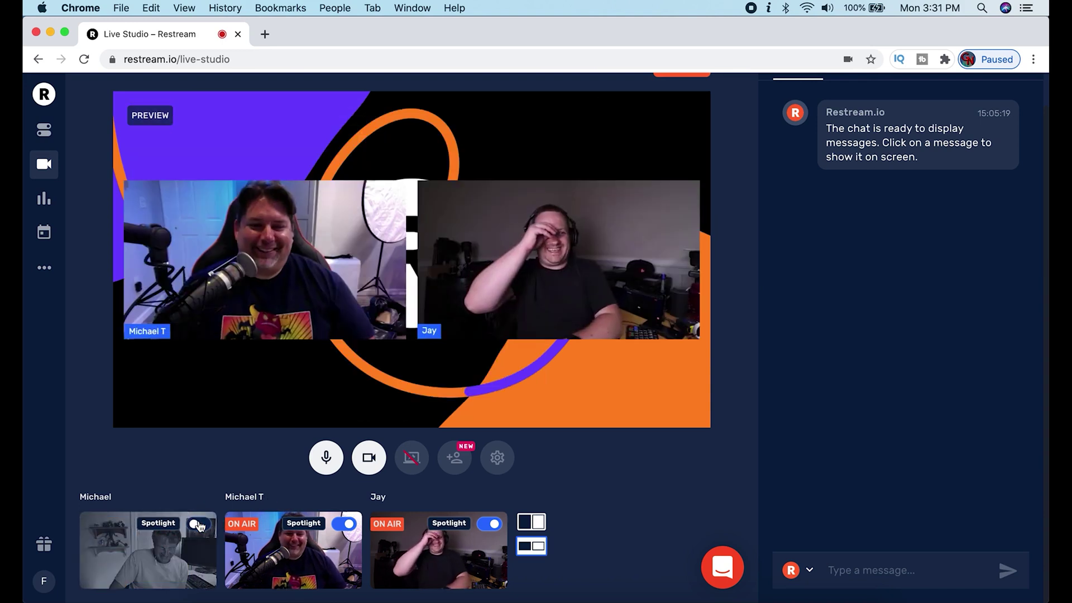
click(201, 524)
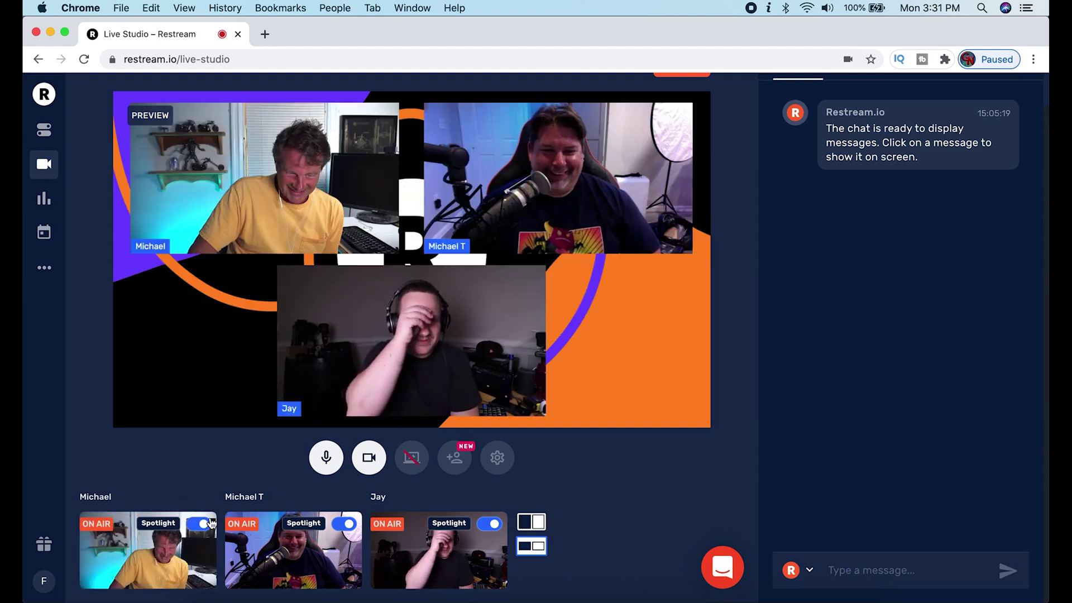